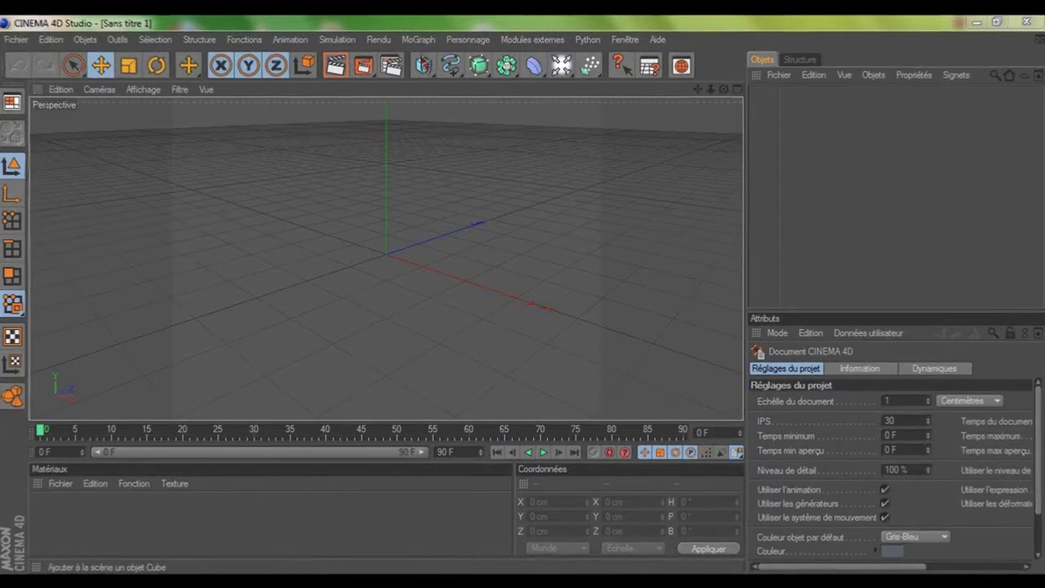
left_click(418, 41)
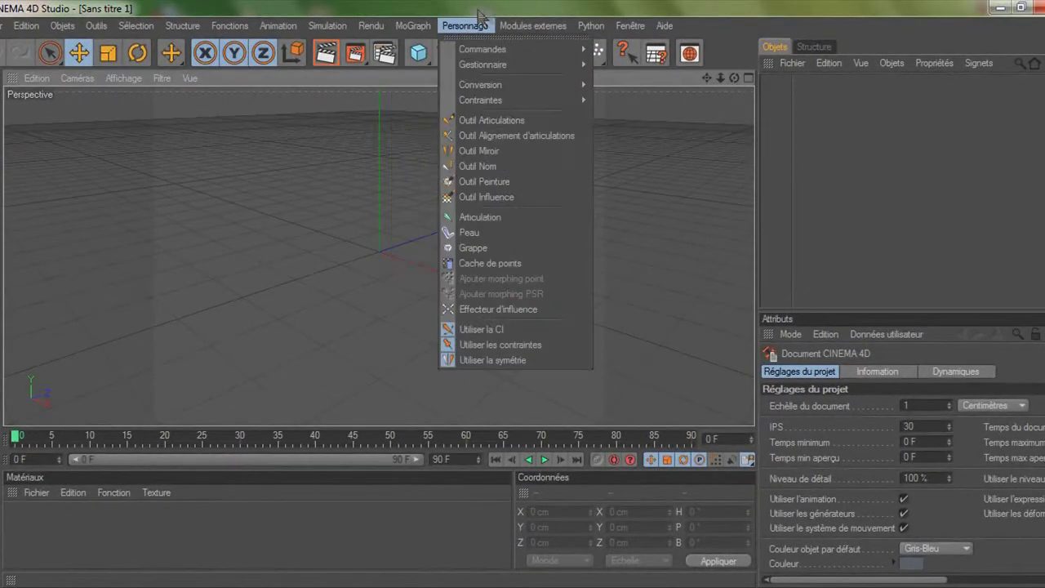
left_click(465, 26)
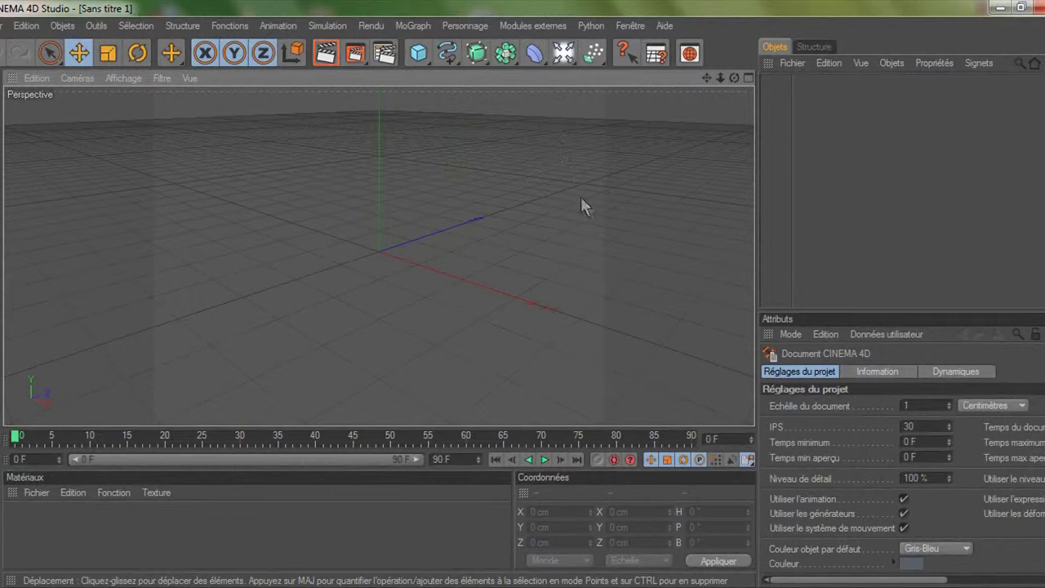
left_click_drag(587, 204, 514, 294, "alt")
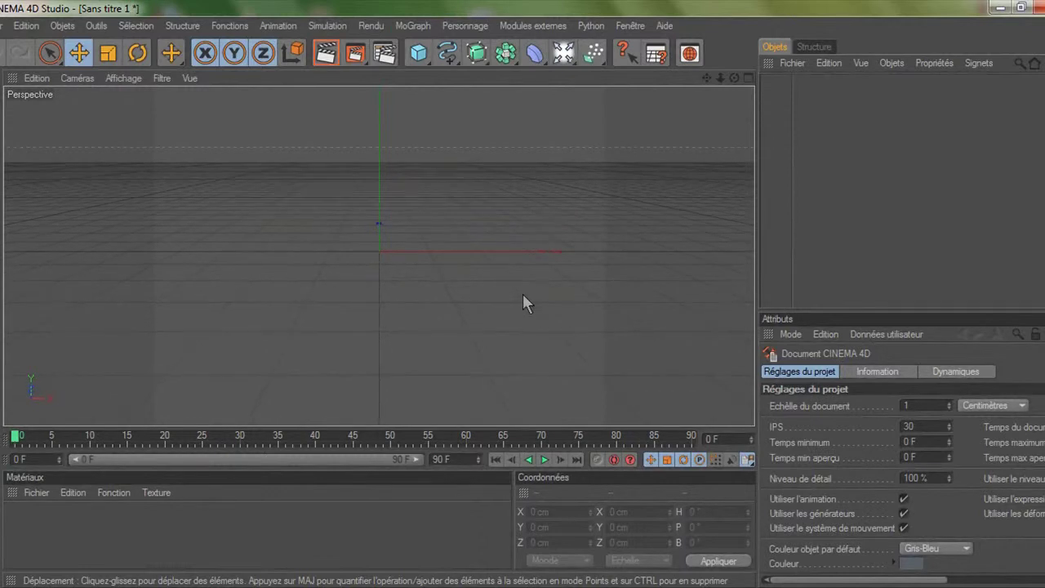
- In the render settings, choose the HDV/HDTV 720 29.97 output preset and set the rendered frames to Aperçu
left_click(385, 53)
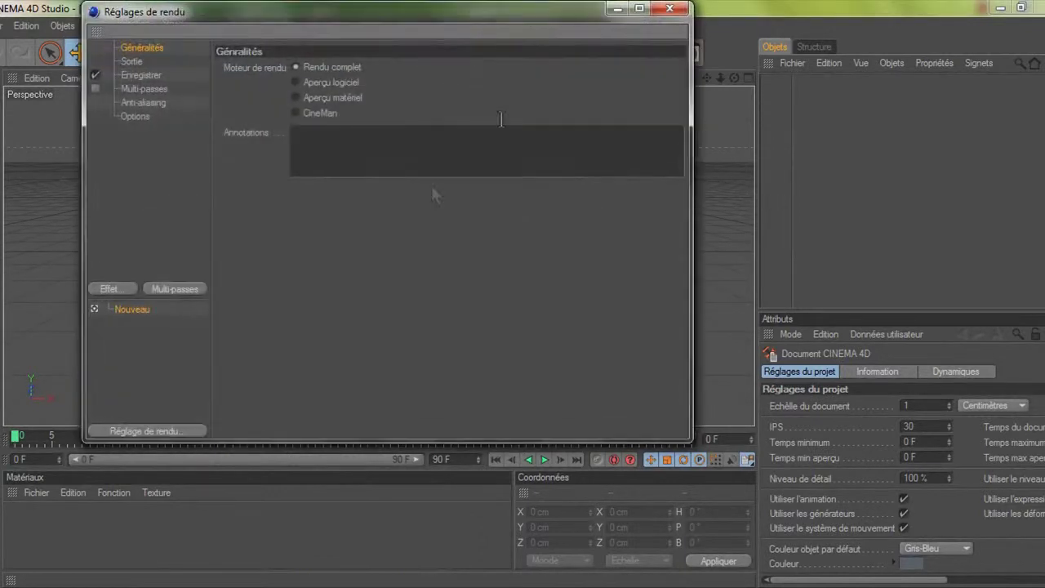
left_click(132, 61)
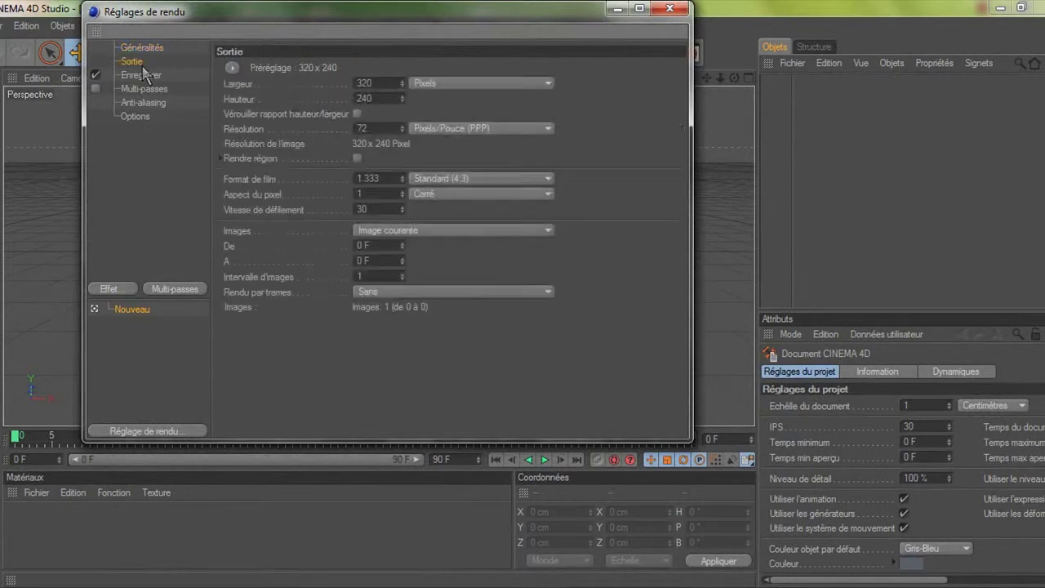
left_click(232, 67)
mouse_move(294, 118)
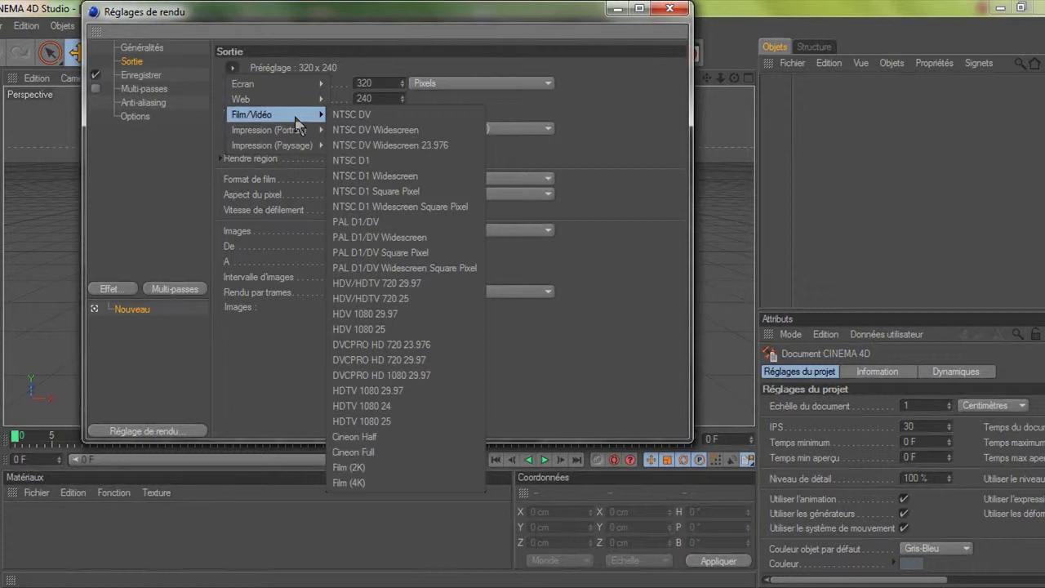
left_click(439, 284)
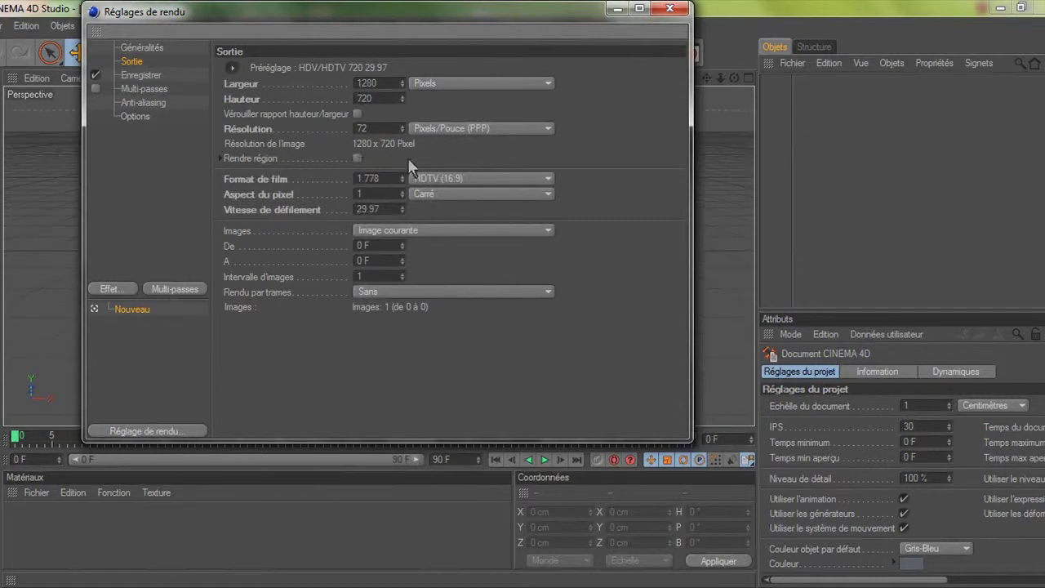
left_click(407, 232)
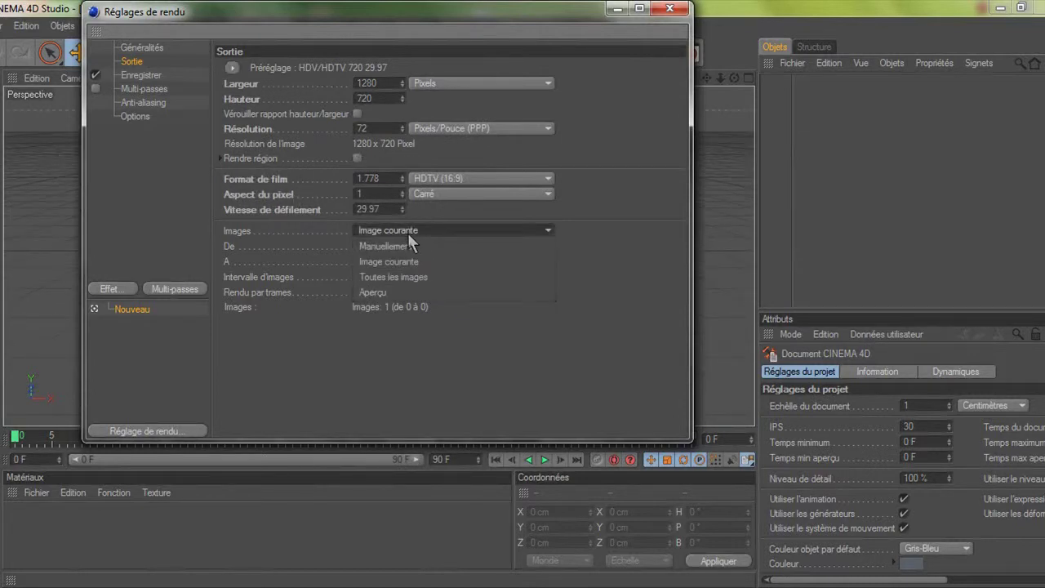
left_click(395, 292)
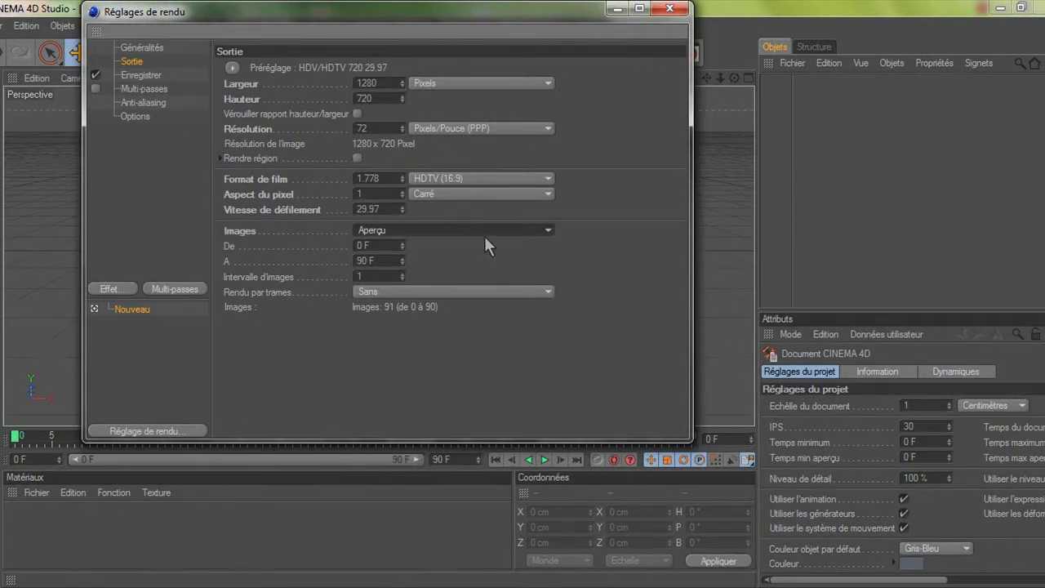
- Set the render to save on the desktop as "cours n2" in Film AVI format
left_click(143, 74)
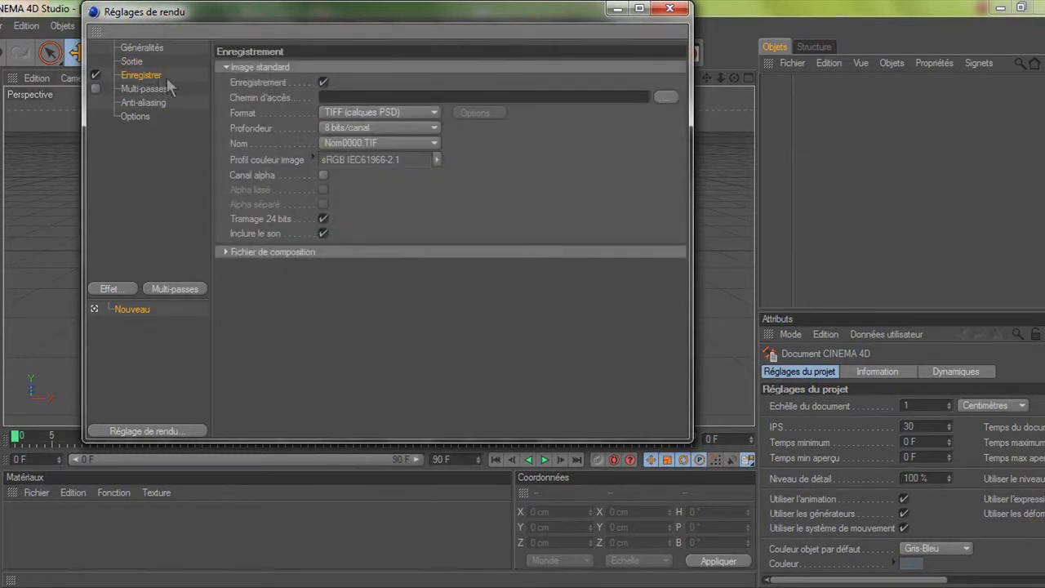
left_click(666, 97)
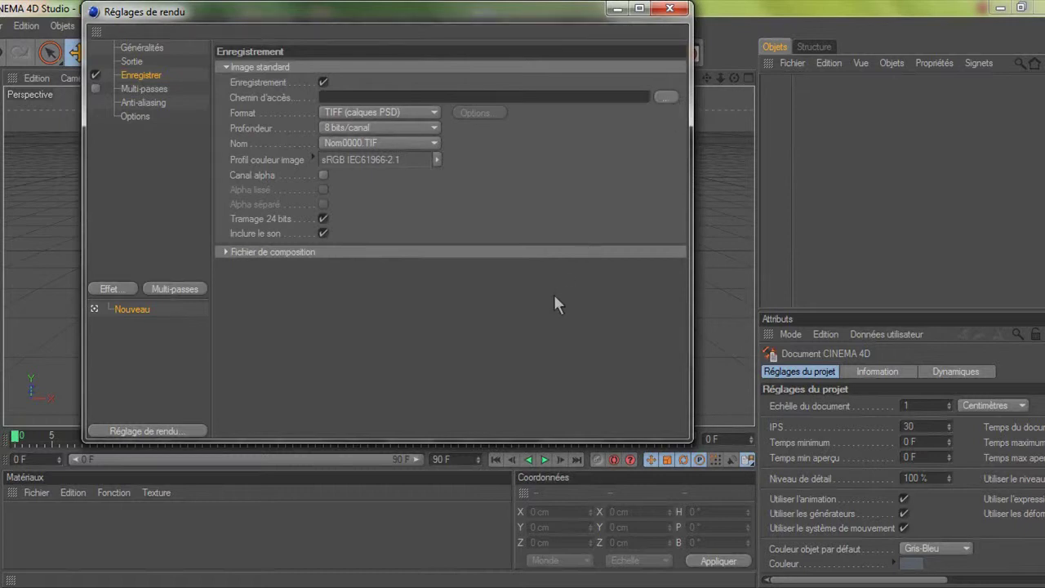
type("cours n2")
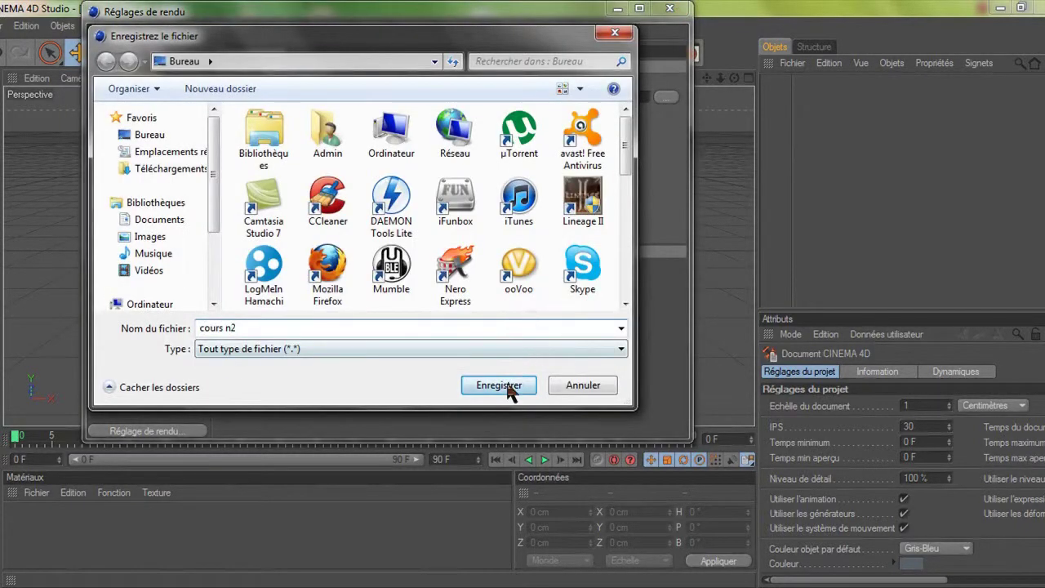
left_click(504, 384)
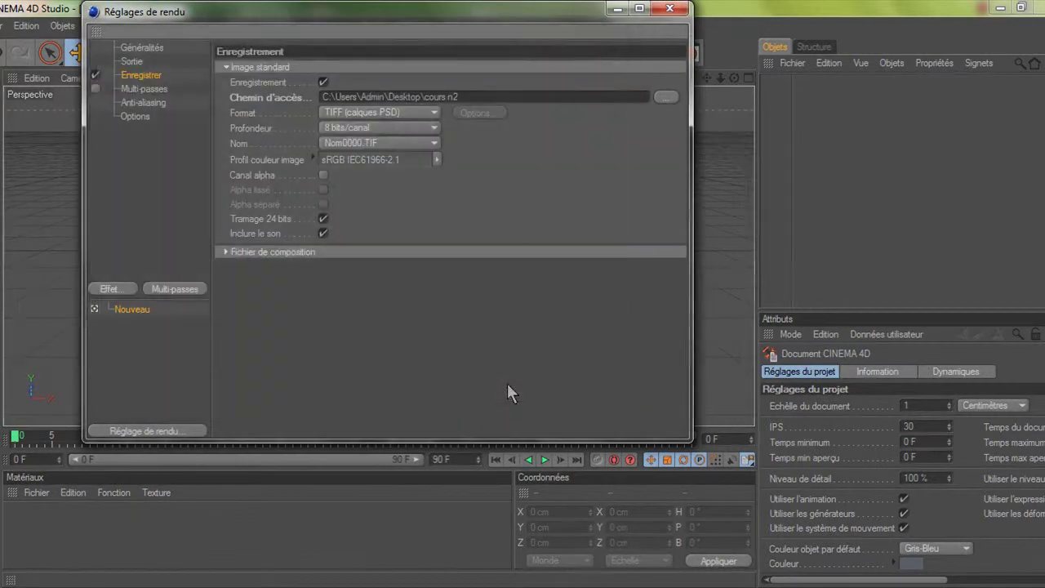
left_click(406, 117)
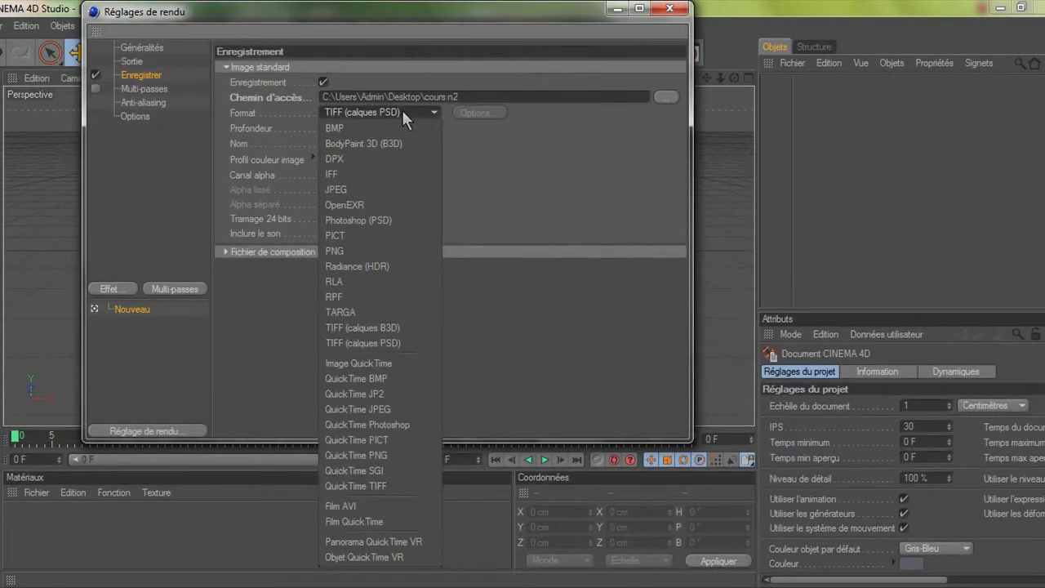
left_click(375, 509)
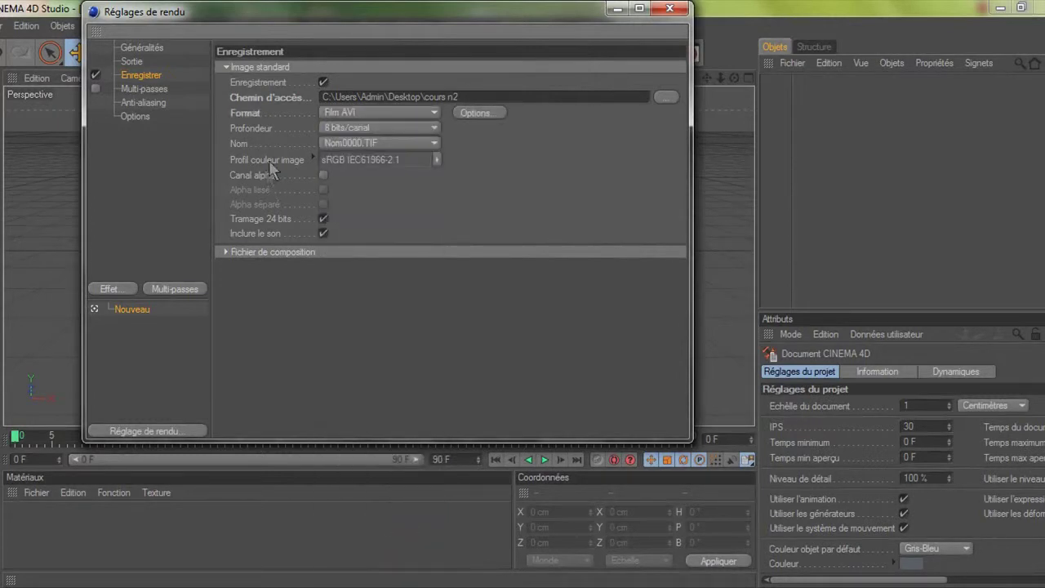
- Set the render anti-aliasing to Au mieux with the Animation filter and close the render settings
left_click(155, 89)
left_click(153, 104)
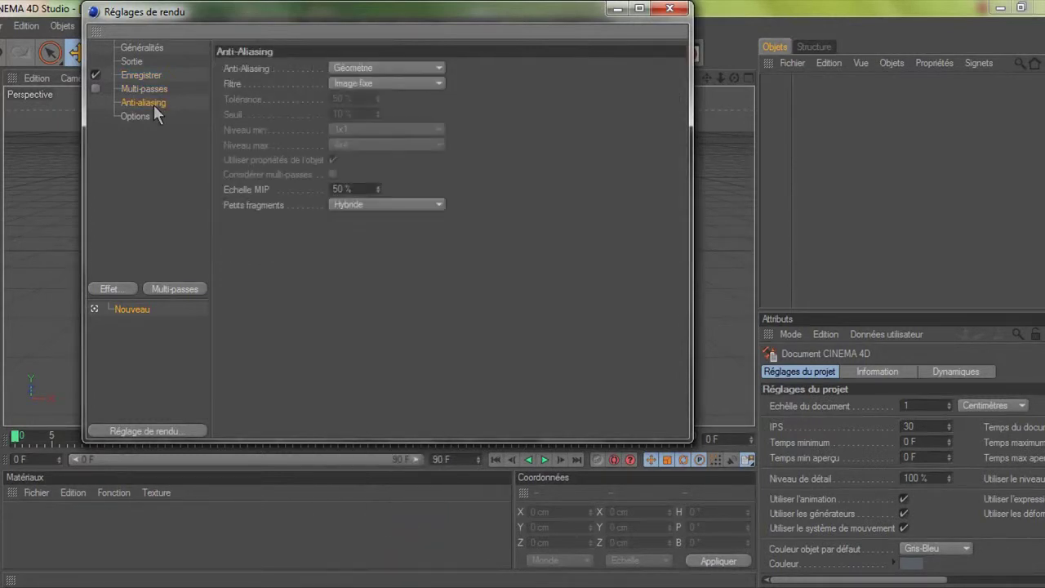
left_click(357, 67)
left_click(384, 114)
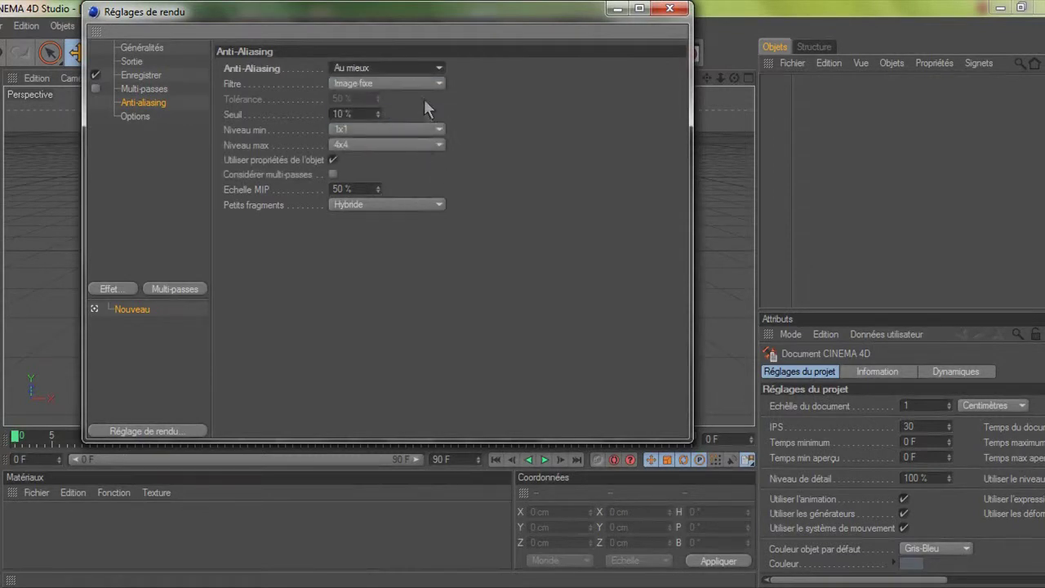
left_click(427, 83)
left_click(419, 114)
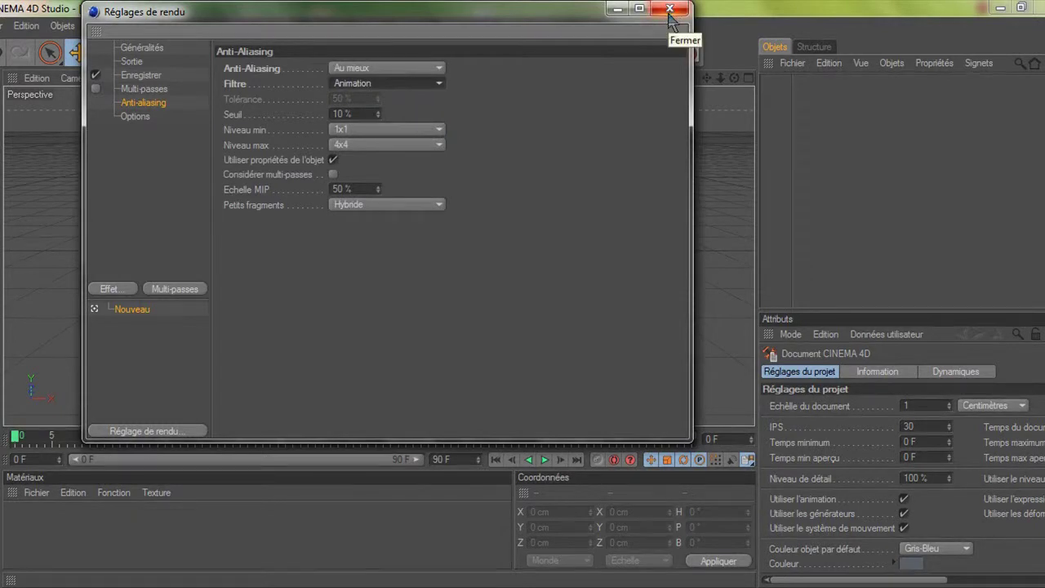
left_click(136, 116)
left_click(144, 103)
left_click(145, 88)
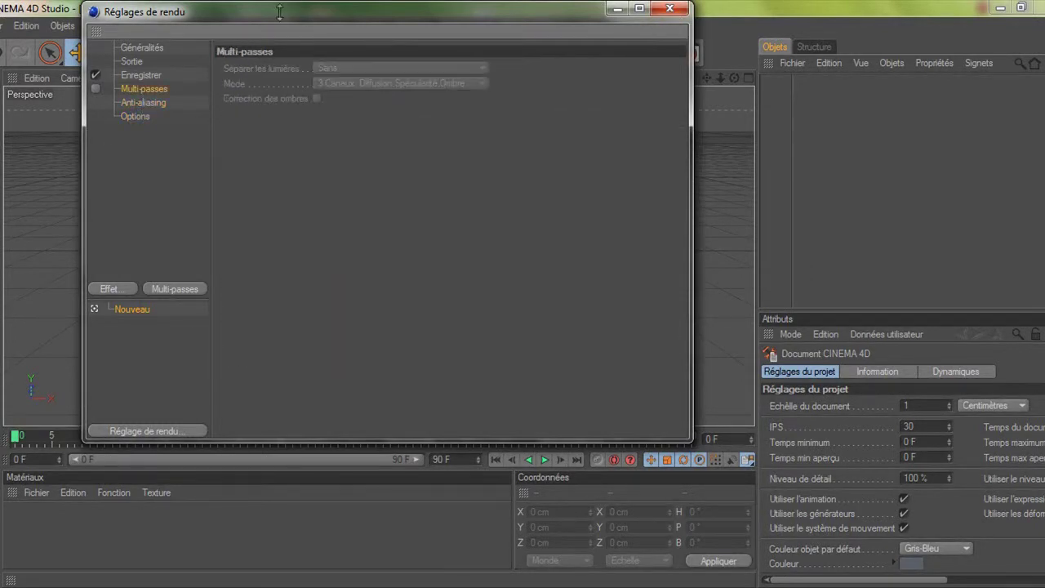
left_click(669, 10)
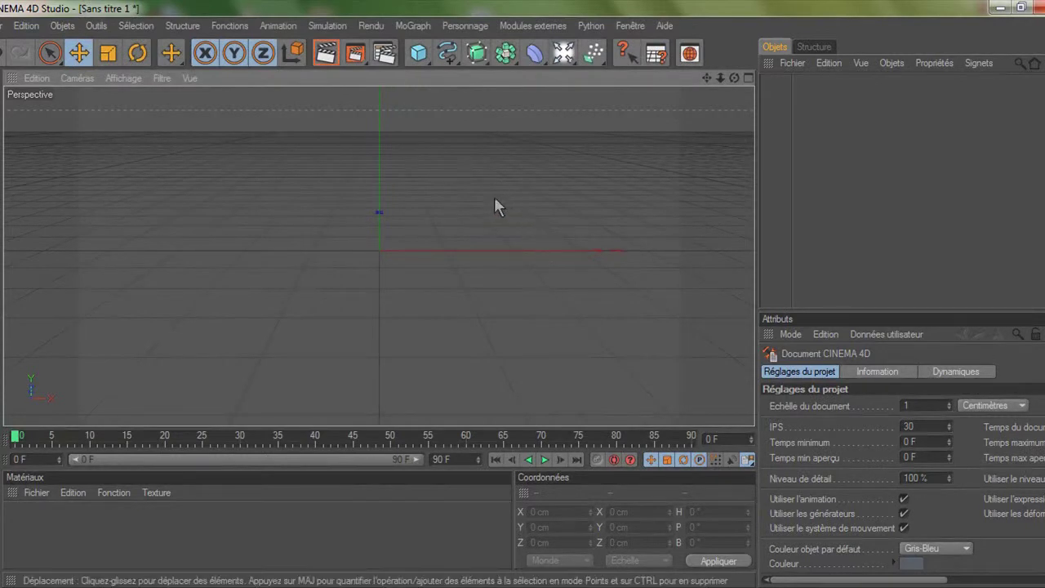
- Add a floor object (Sol) to the scene and render a preview of the perspective view
left_click_drag(495, 197, 522, 294, "alt")
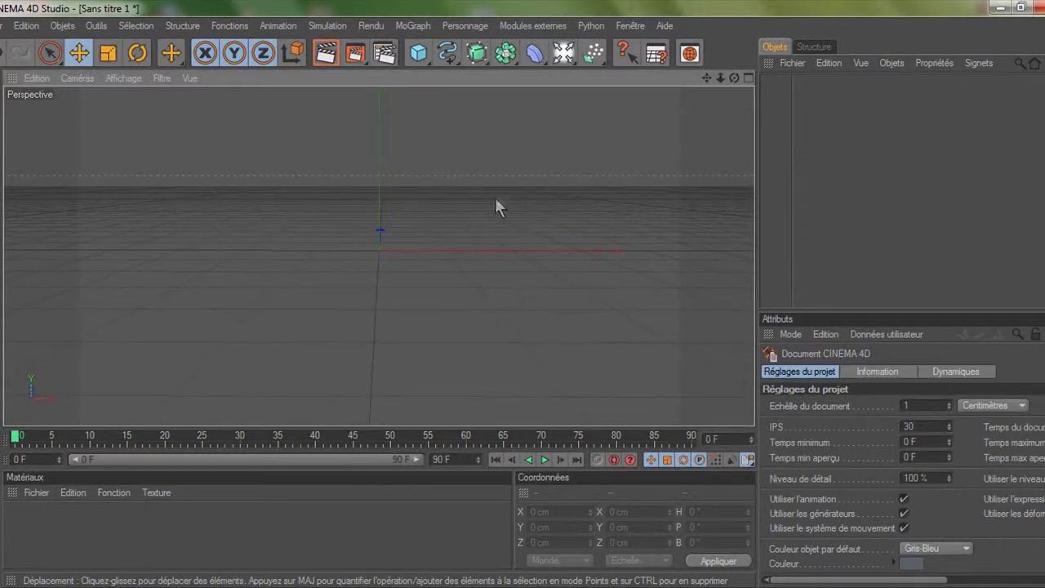
left_click(562, 54)
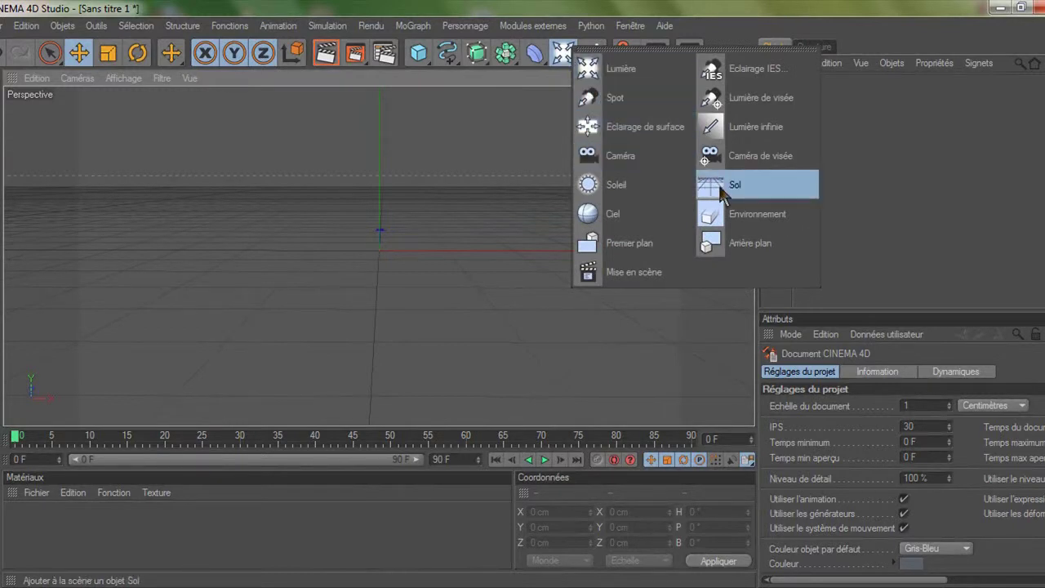
left_click(720, 187)
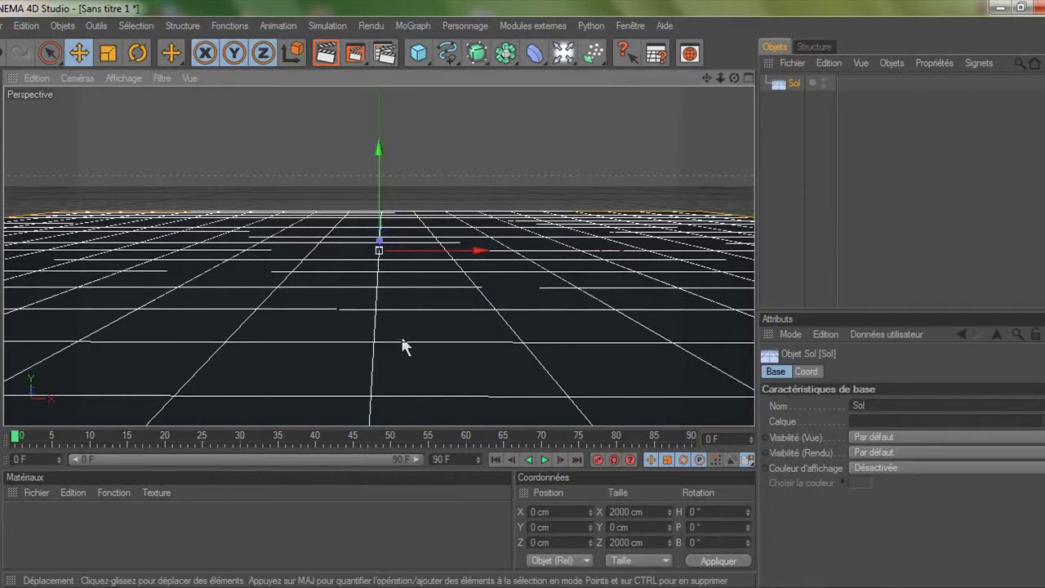
left_click(325, 55)
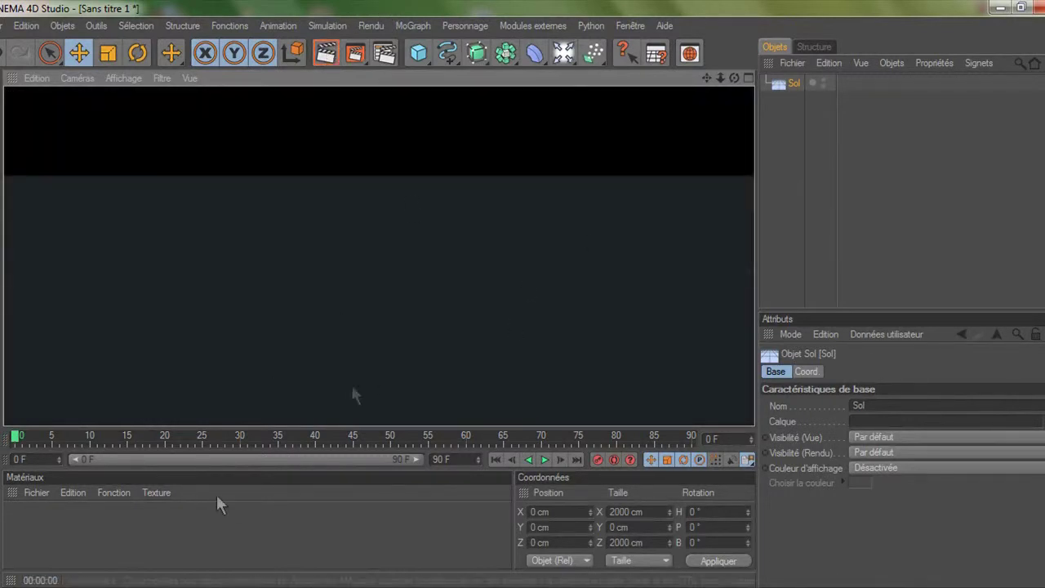
- Create a new material and disable its specularity channel
left_click(163, 531)
double_click(99, 531)
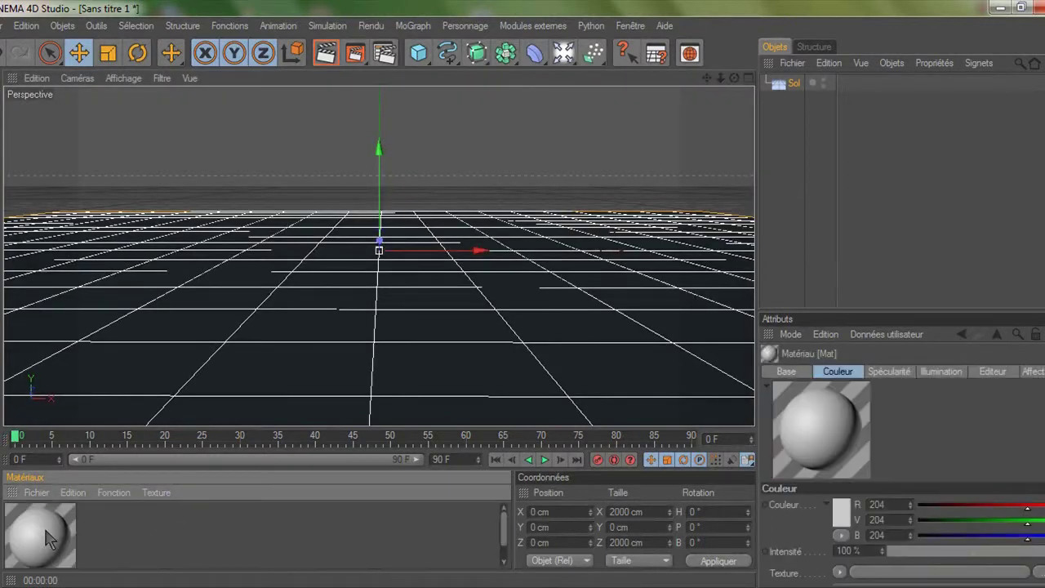
double_click(46, 530)
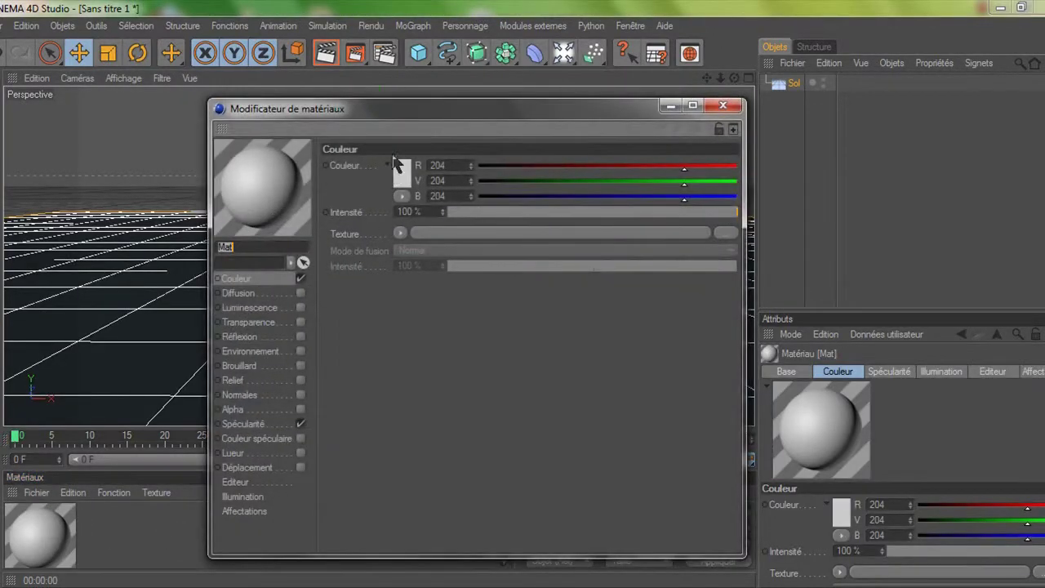
left_click(299, 424)
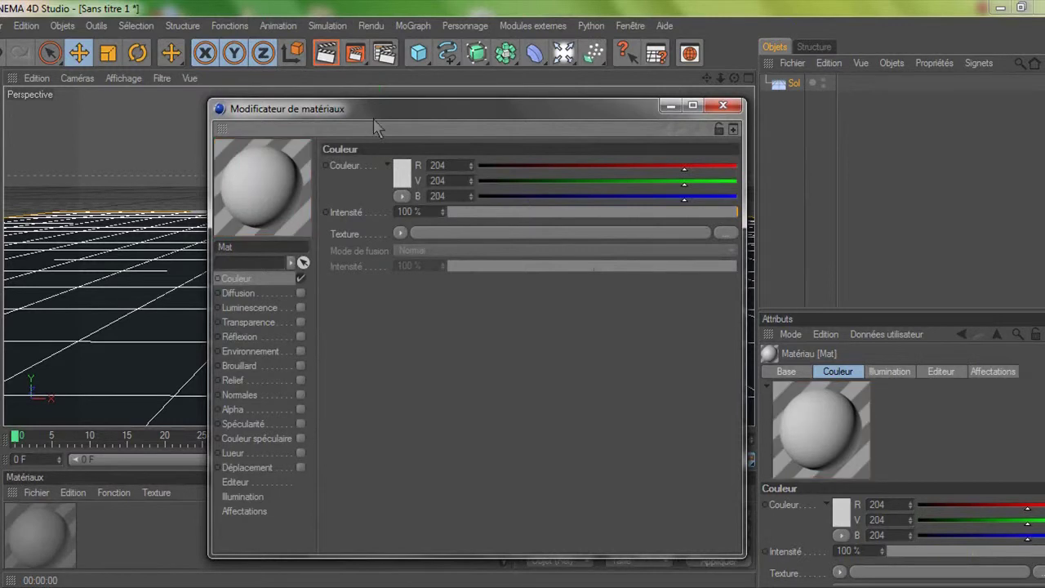
- Set the material's colour to a deep blue with RGB values 0, 78, 161
left_click(400, 172)
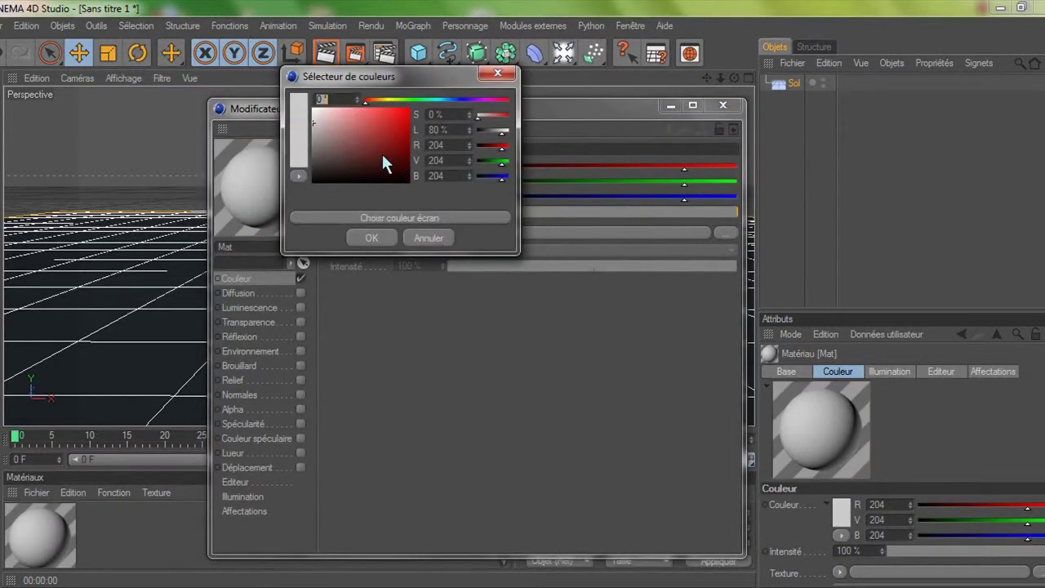
left_click_drag(440, 100, 457, 105)
left_click_drag(408, 134, 418, 143)
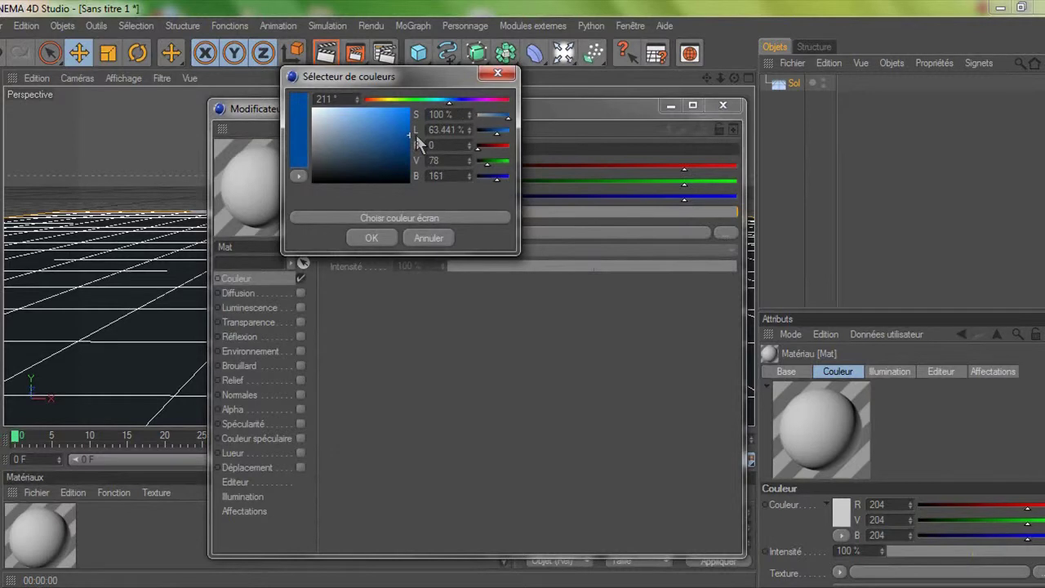
left_click(382, 238)
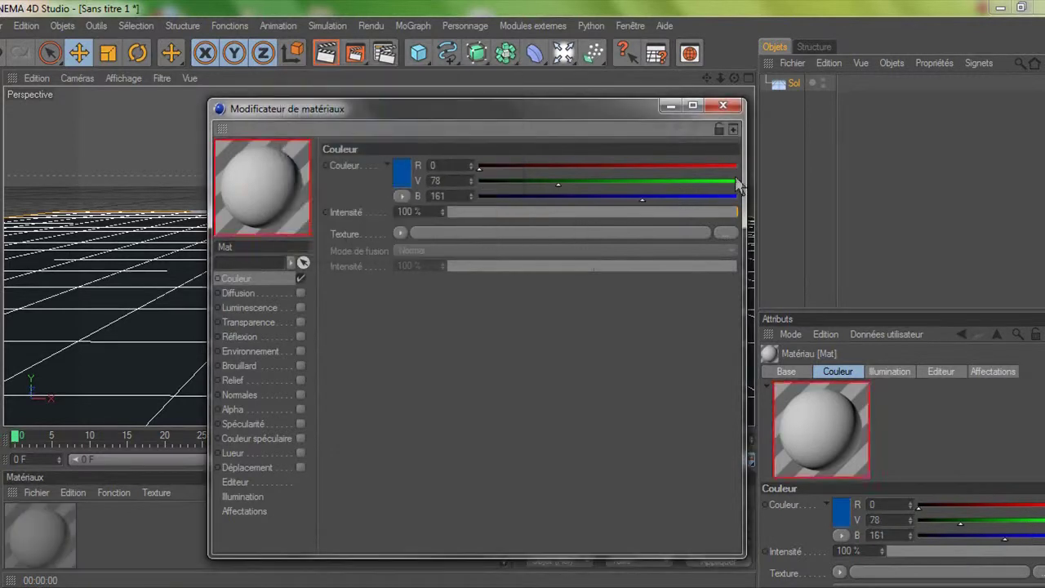
- Enable the blue material's reflection at 7% intensity and close the material editor
left_click(299, 337)
left_click_drag(467, 211, 479, 211)
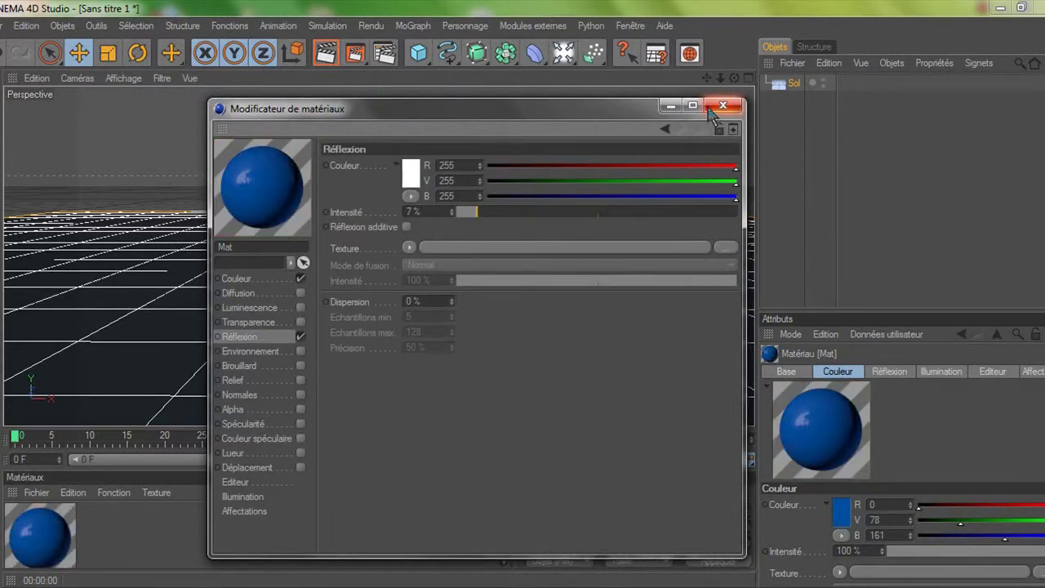
left_click(722, 104)
- Apply the blue material to the floor and preview the render in the perspective view
left_click_drag(46, 540, 275, 351)
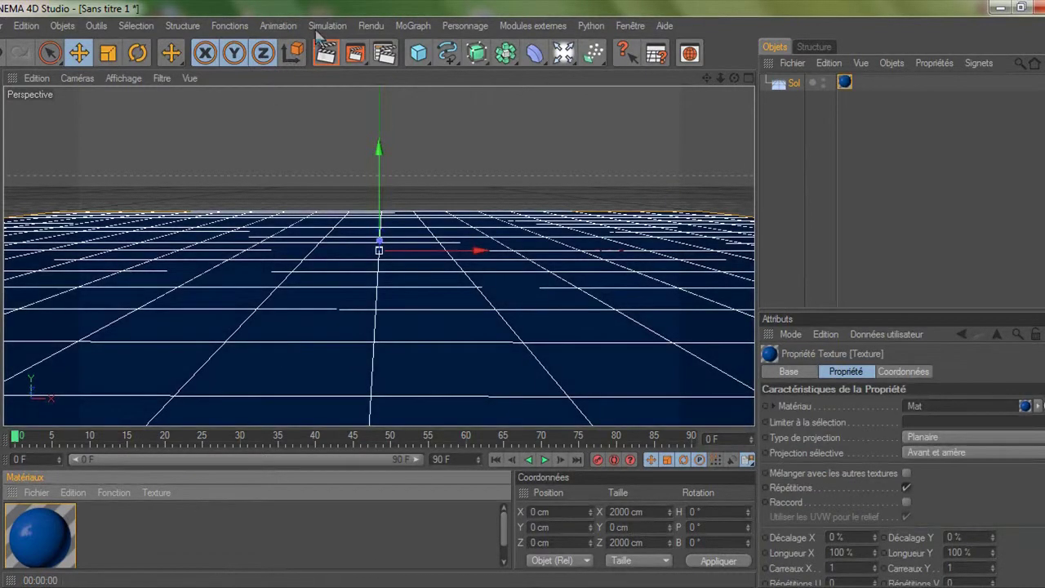
left_click(325, 54)
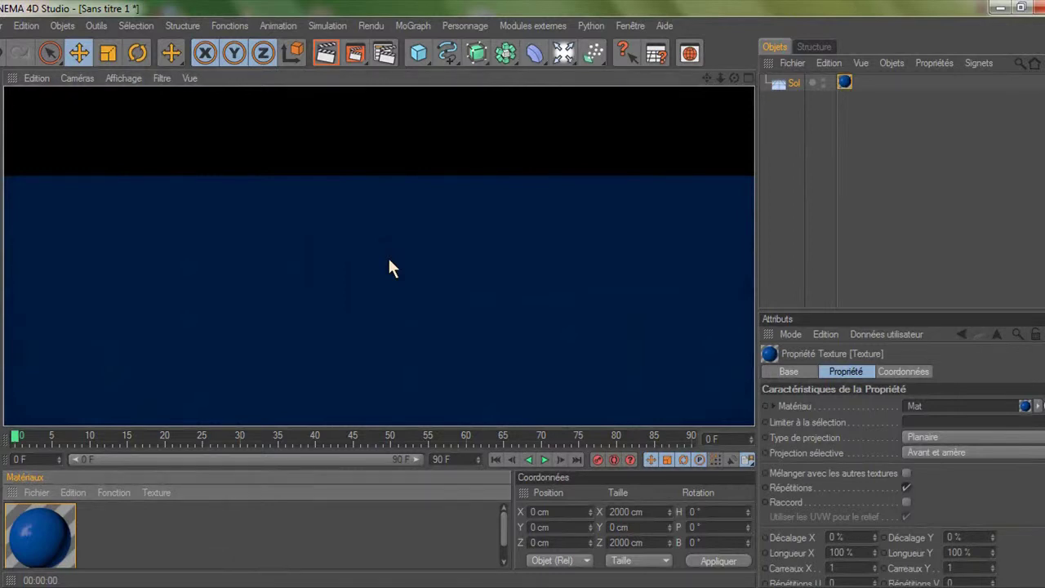
left_click(387, 256)
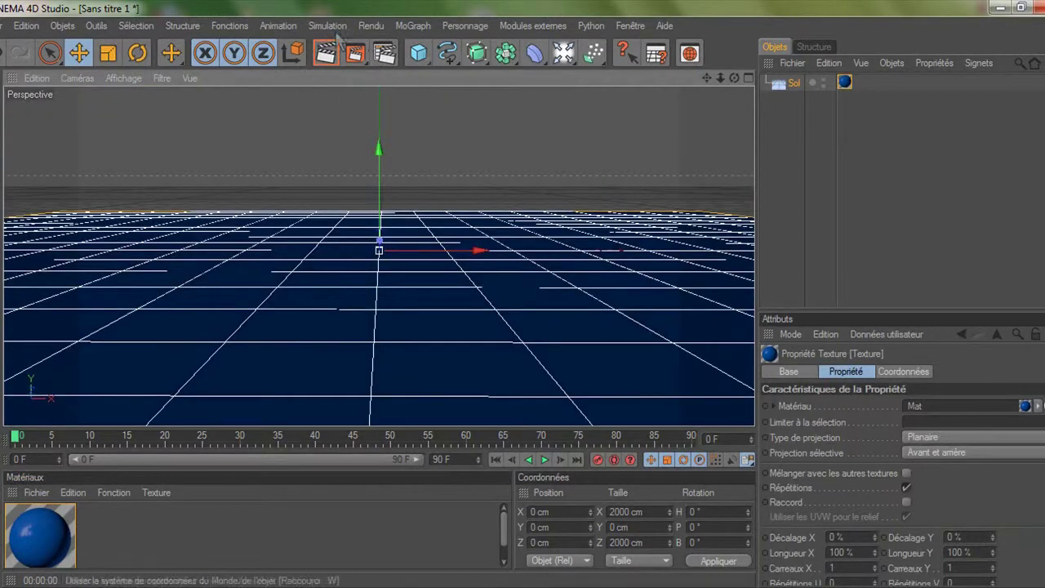
- Add an Omni light to the scene and place it above the floor at about Y 472 cm and Z -497 cm
left_click(565, 54)
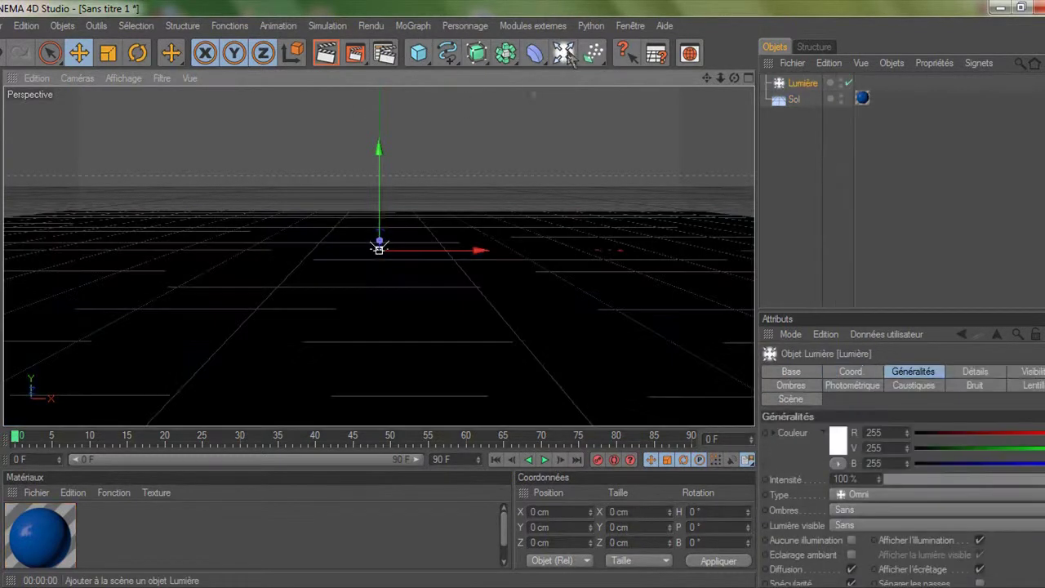
left_click_drag(382, 188, 424, 255)
left_click_drag(352, 241, 513, 299, "alt")
left_click_drag(342, 104, 526, 293)
left_click_drag(320, 189, 602, 205, "alt")
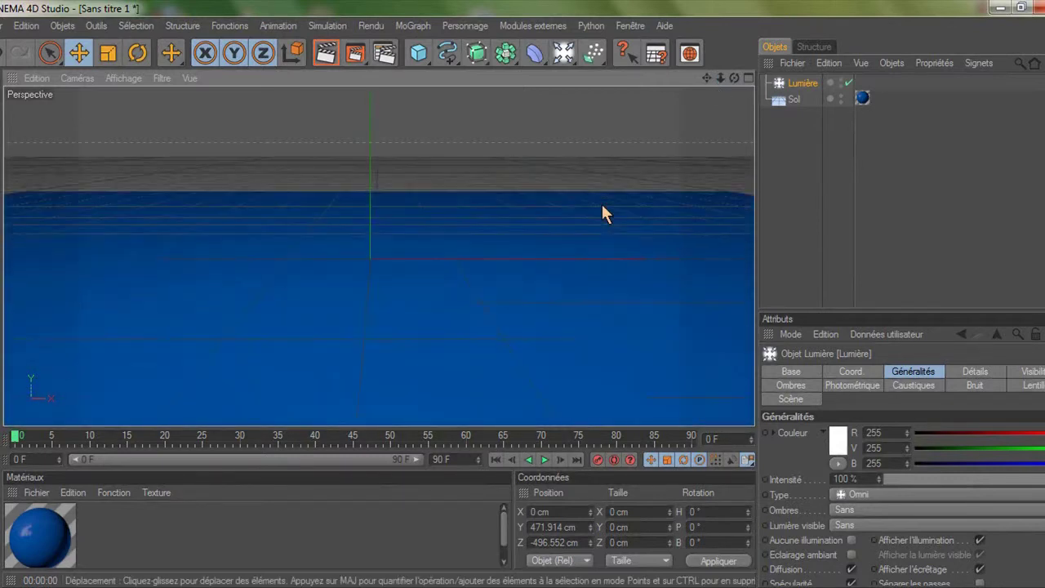
- Add a MoGraph text object (Mo Texte) to the scene and set its text to "hbzpro"
left_click_drag(733, 81, 524, 295)
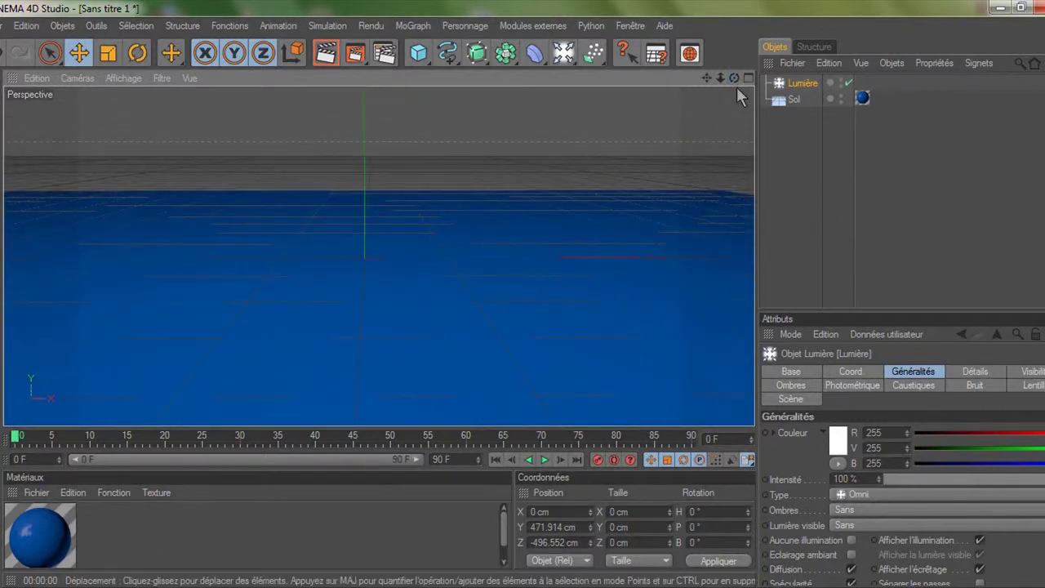
left_click_drag(423, 155, 707, 84)
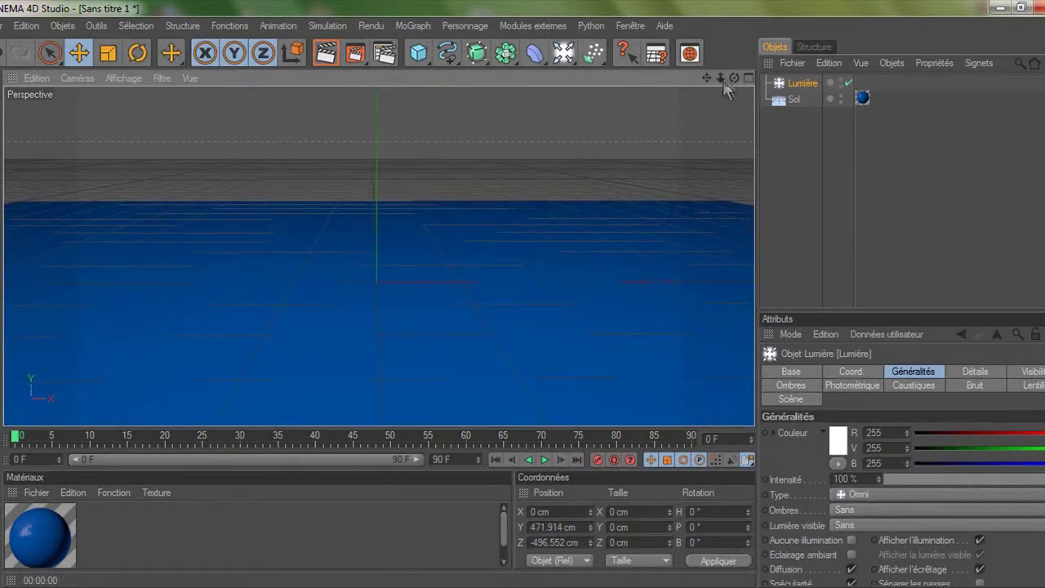
left_click_drag(494, 172, 479, 209)
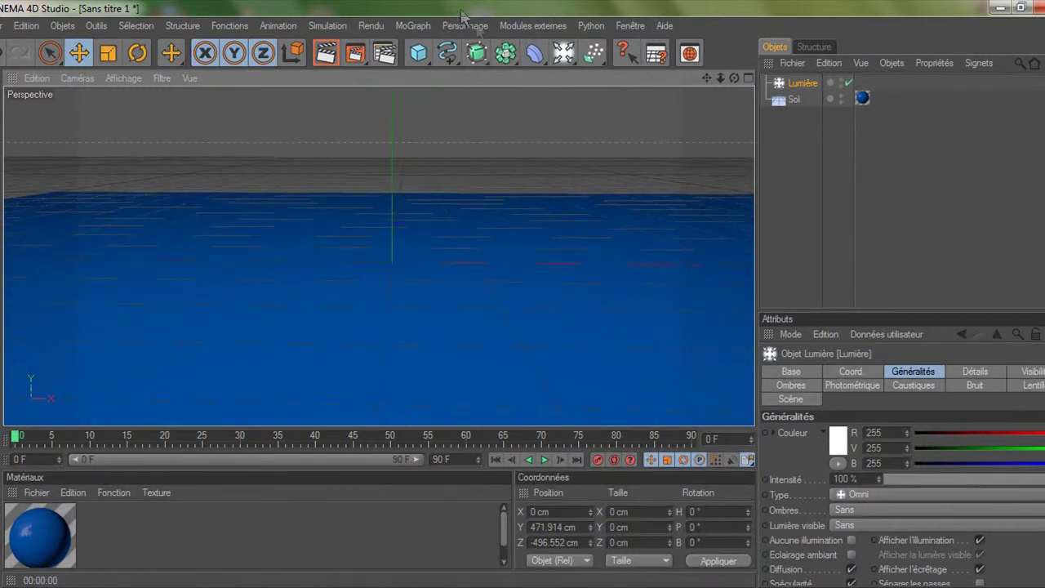
left_click(413, 25)
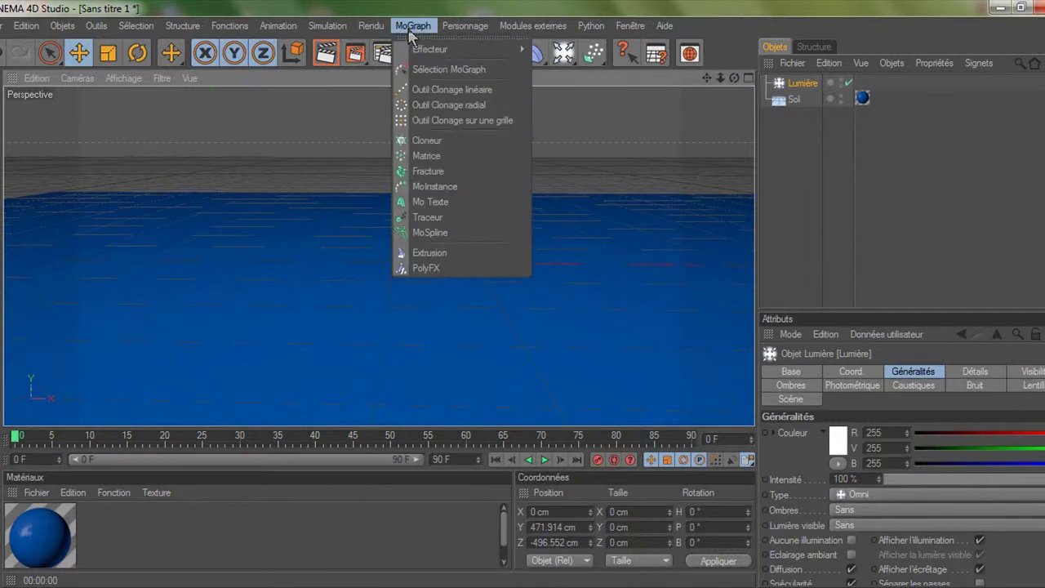
left_click(450, 205)
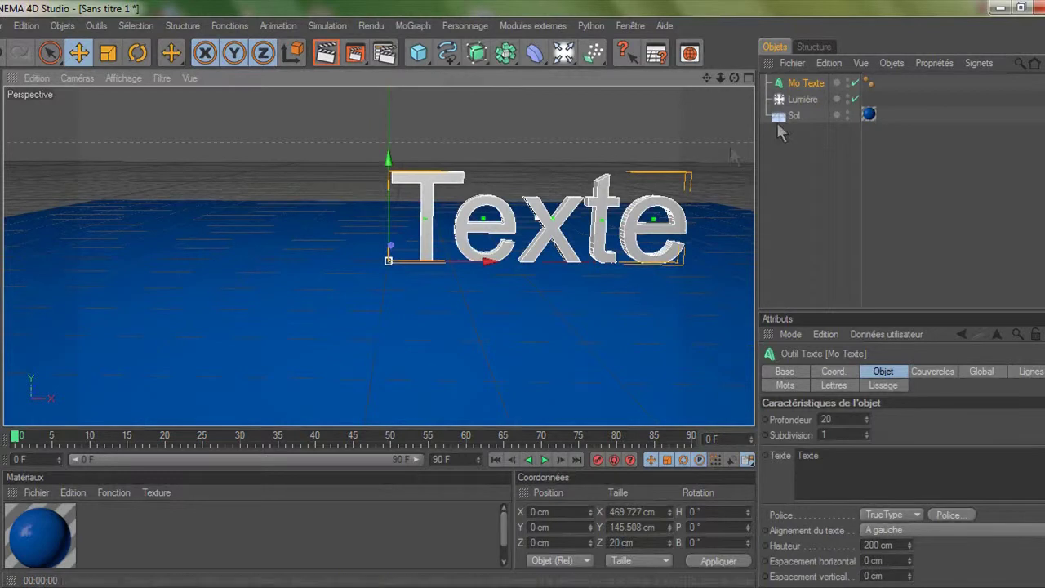
left_click(820, 455)
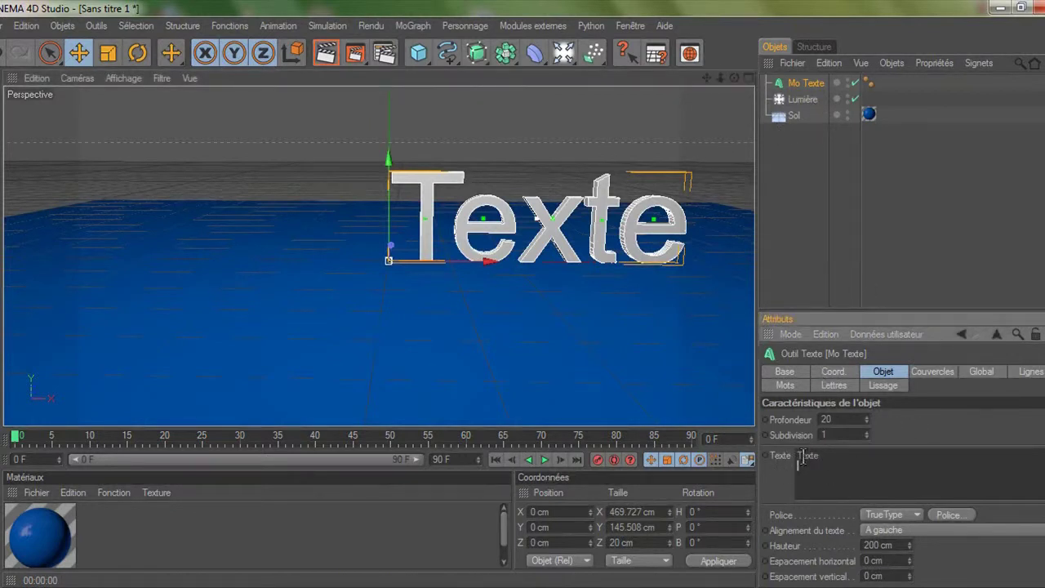
left_click_drag(815, 457, 800, 459)
type("o")
- Set the text object's extrusion depth to 40
left_click(854, 420)
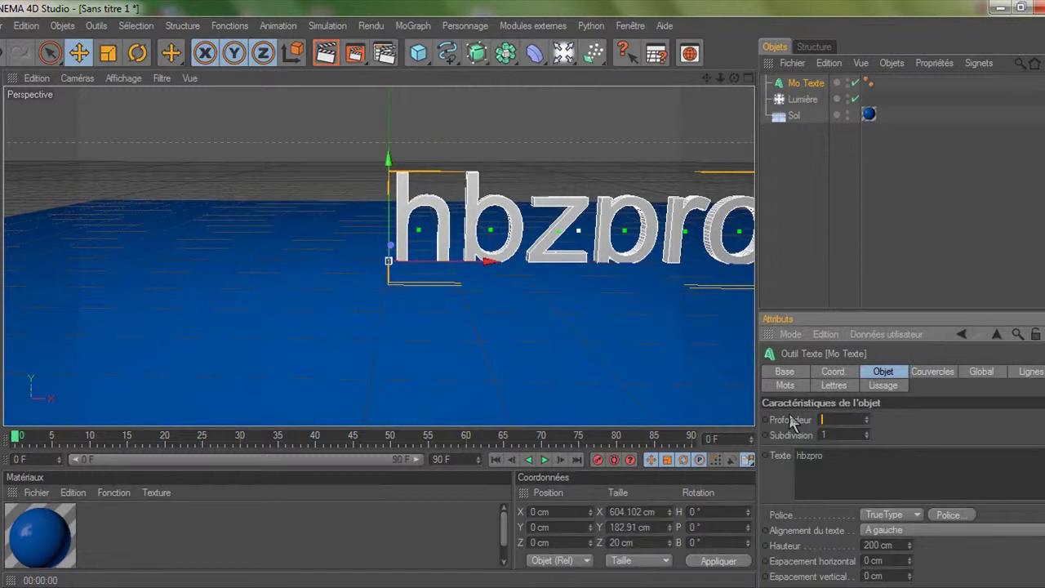
type("40")
key("Return")
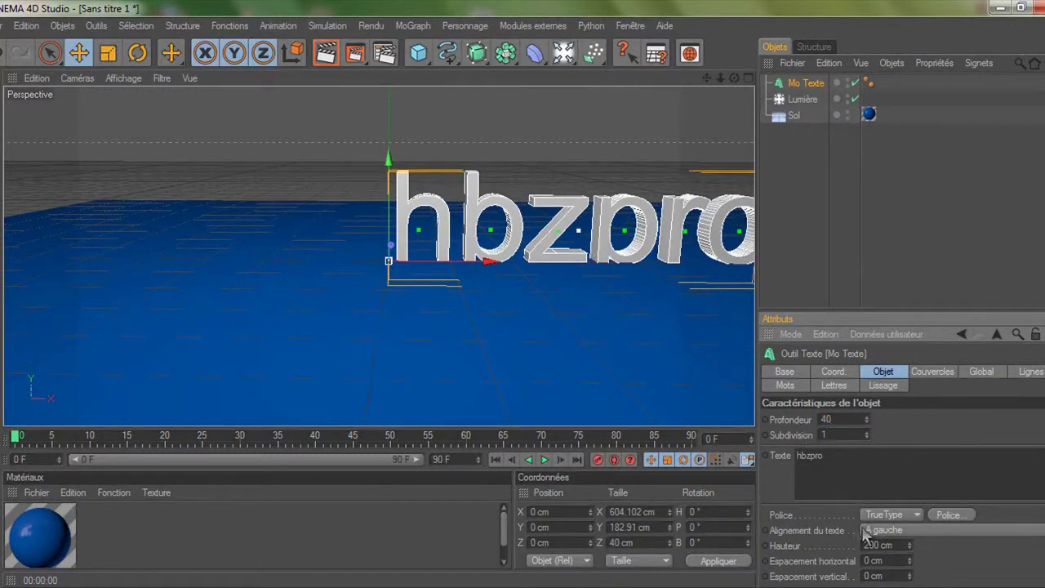
- Set the text's font to Bauhaus 93 in Normal style and centre its alignment
left_click(945, 516)
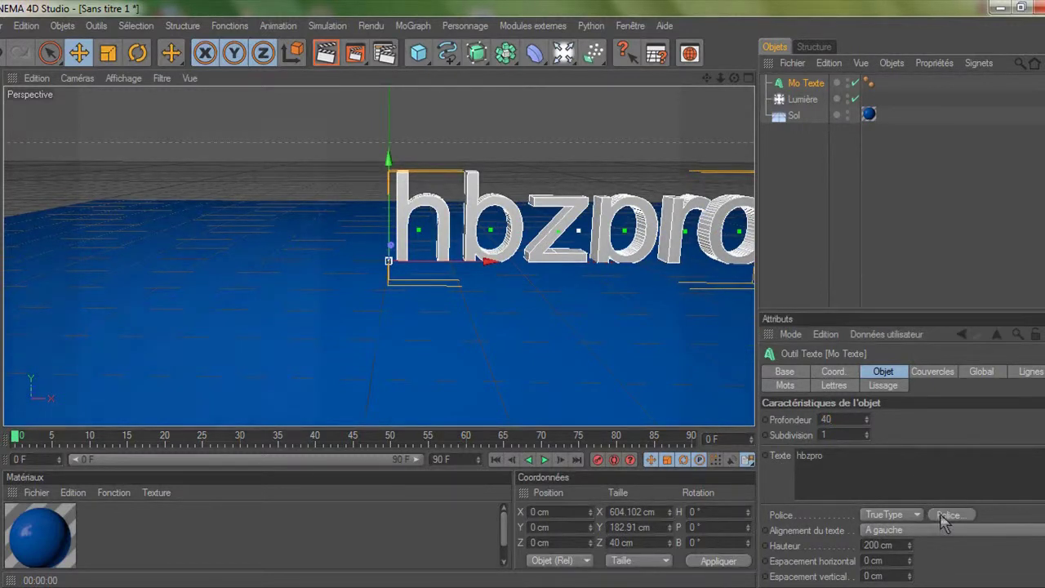
left_click(49, 232)
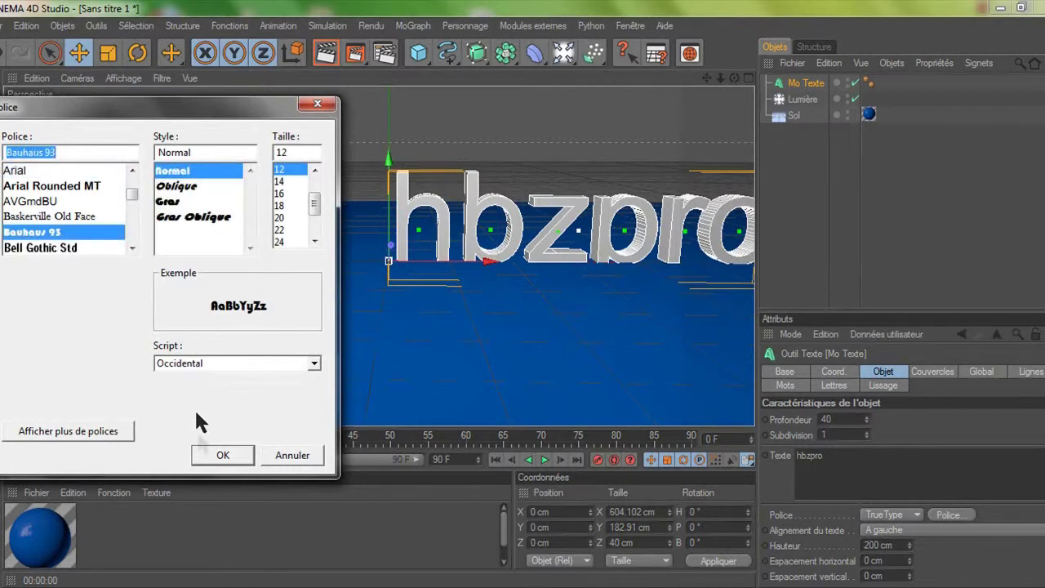
left_click(219, 458)
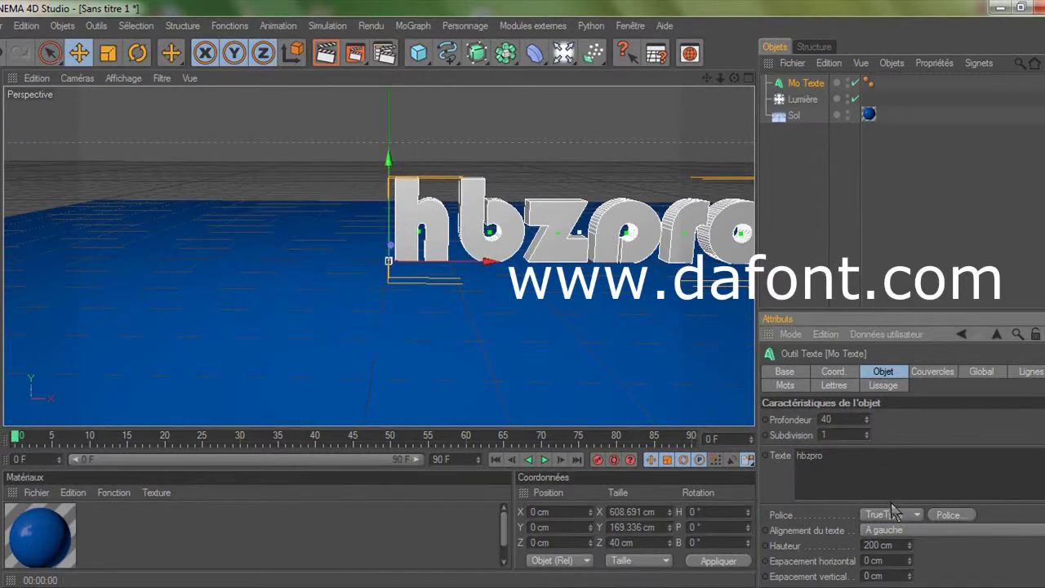
left_click(906, 532)
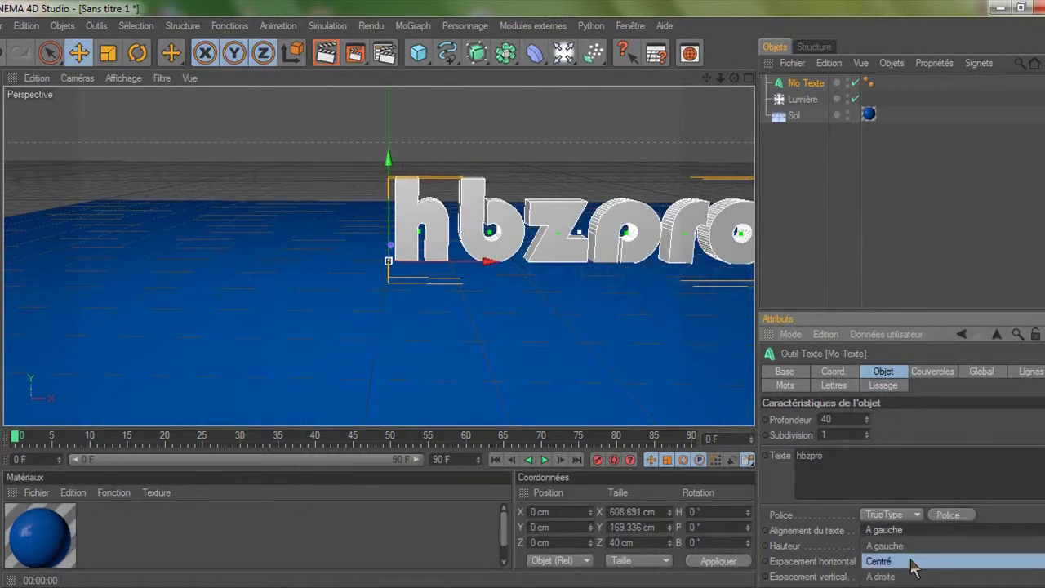
left_click(911, 561)
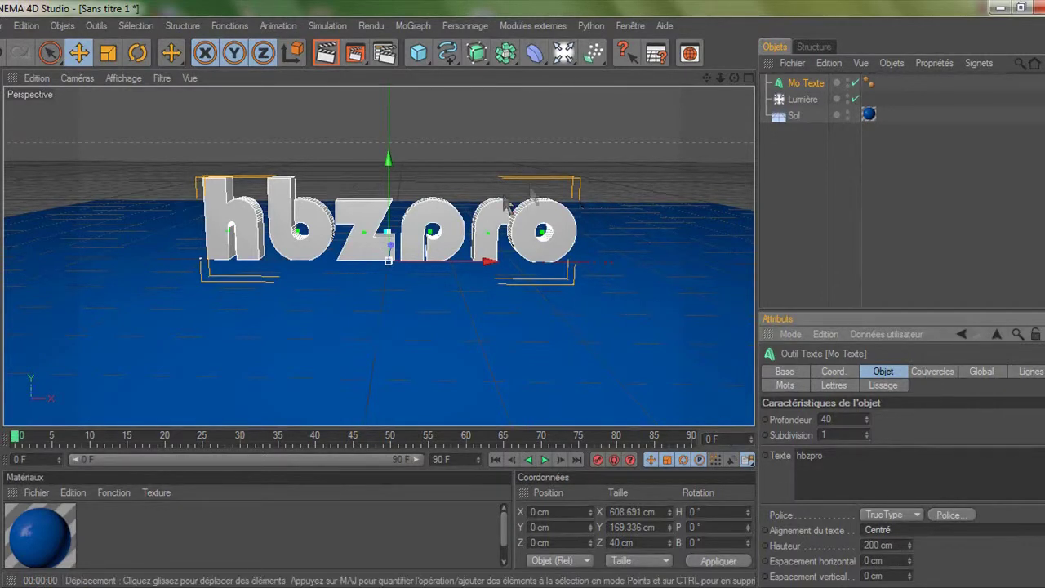
- Set the text's start cap to cap and bevel (Couvercle et biseau) with a radius of 0.5 cm
left_click(940, 372)
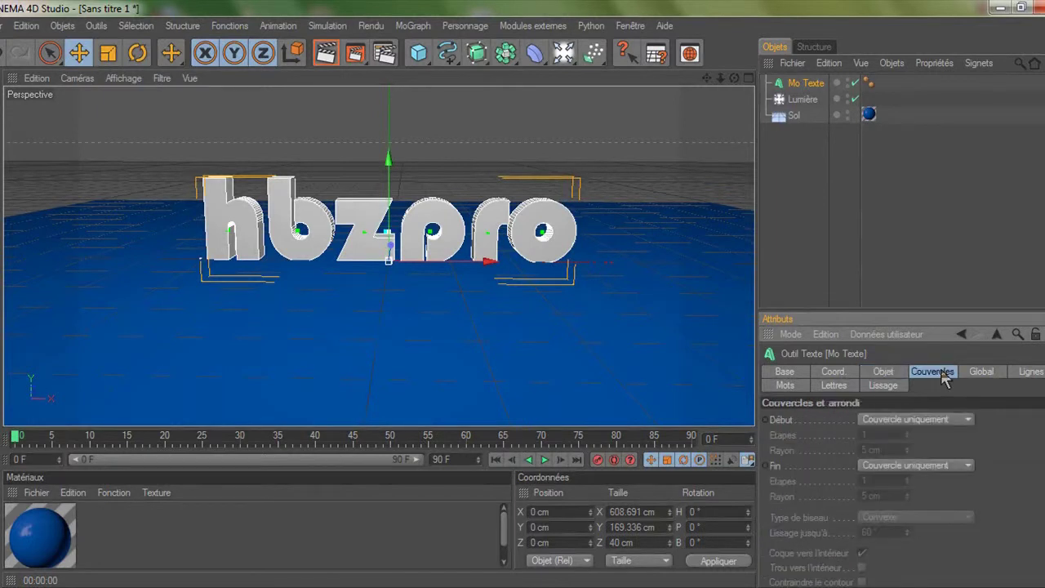
left_click(943, 420)
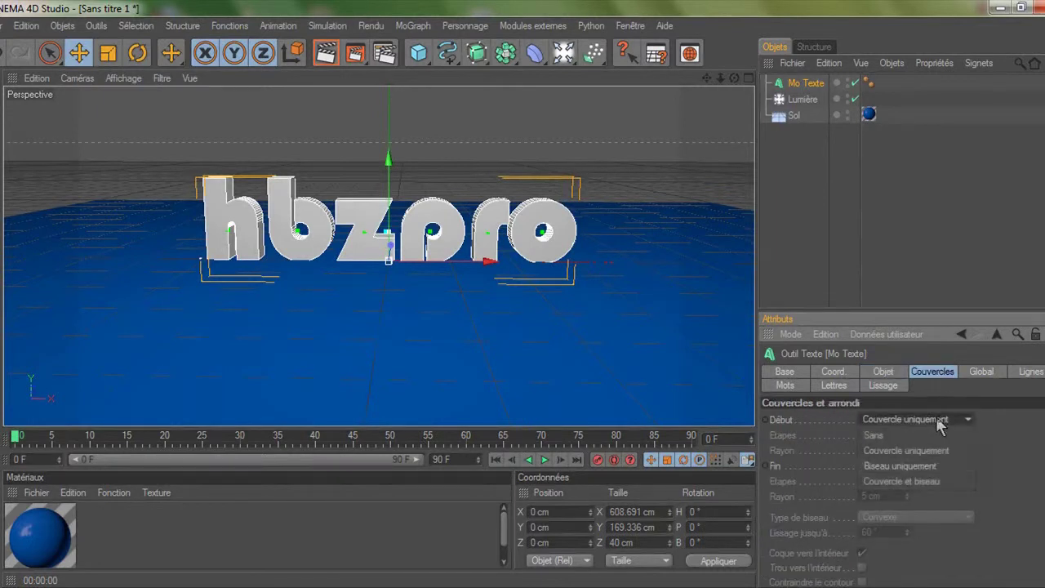
left_click(945, 484)
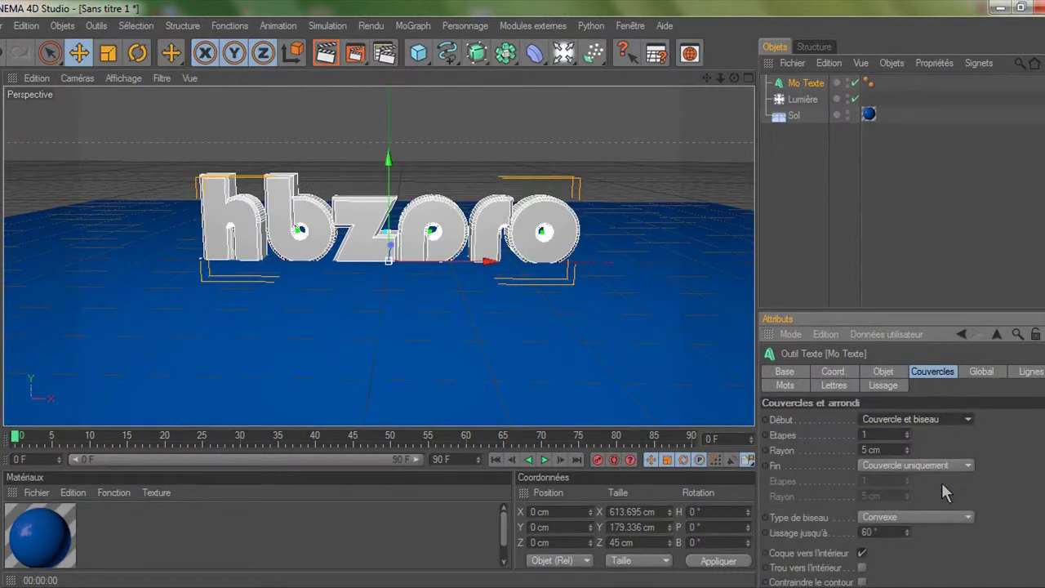
double_click(871, 447)
type("0.5")
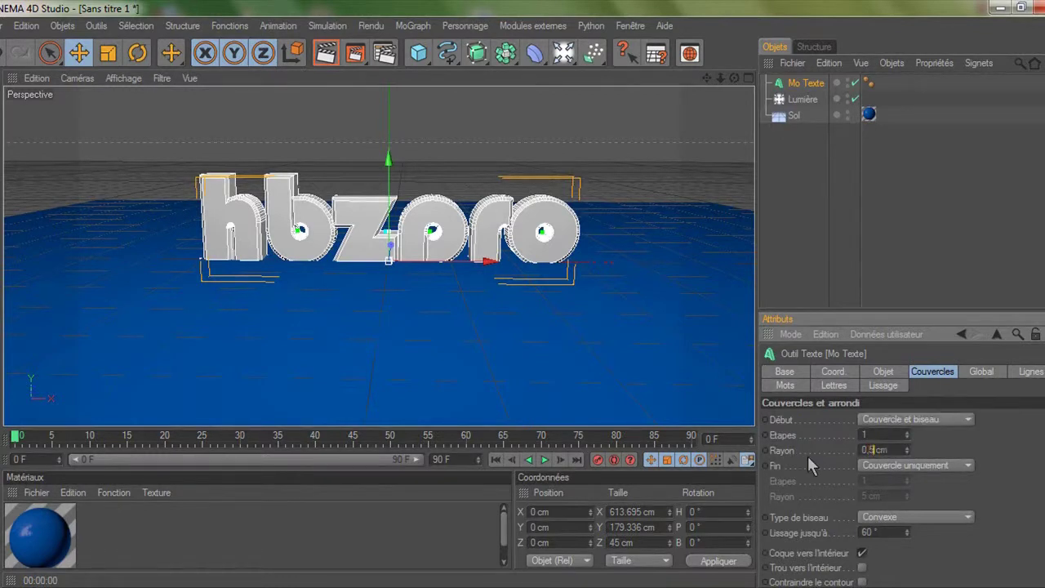
key("Return")
- Give the text's end cap a cap and bevel with a 0.5 cm radius, and preview the render
left_click(882, 465)
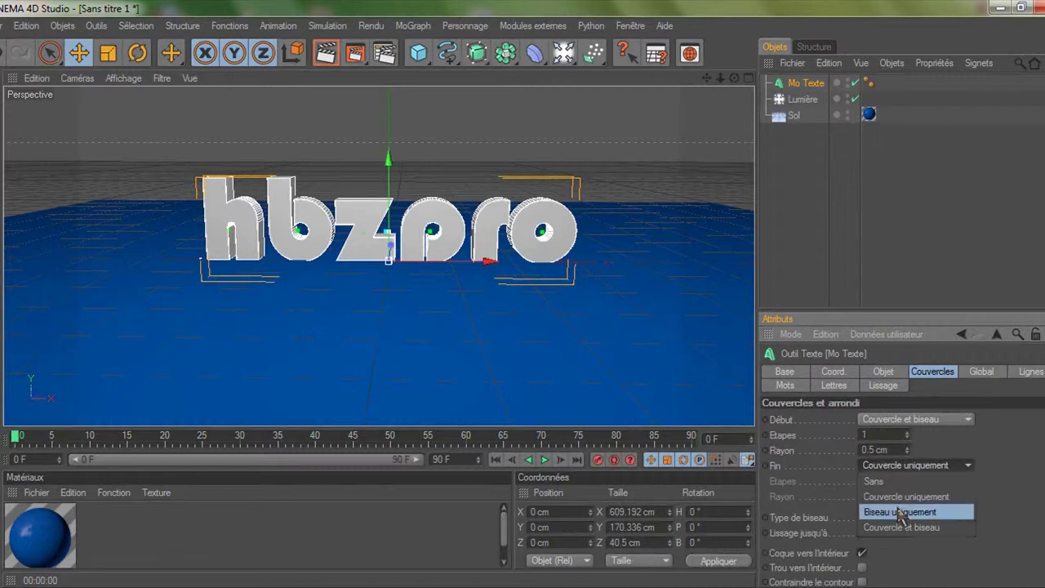
left_click(898, 527)
double_click(867, 496)
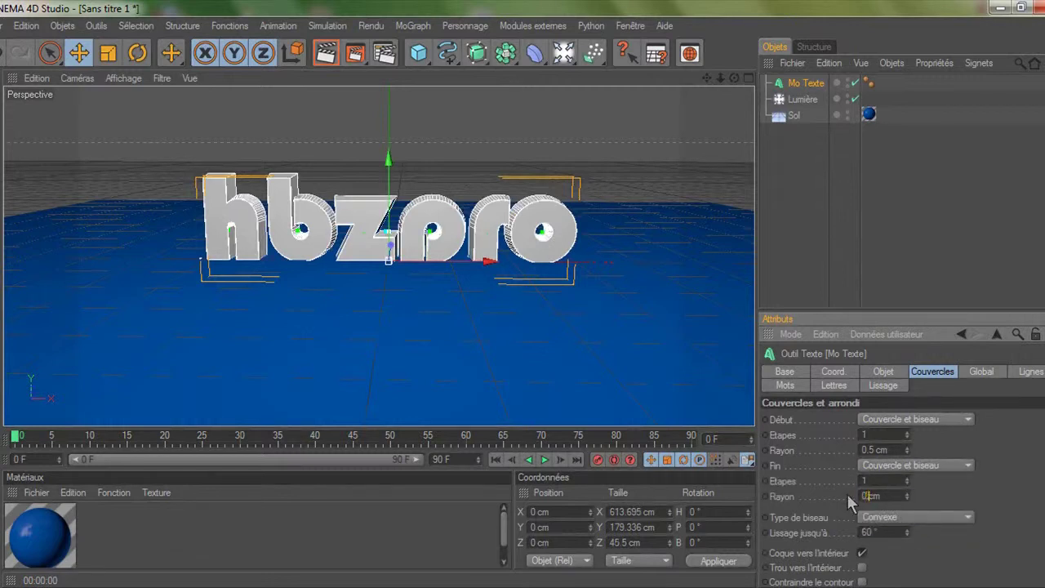
type("0.5")
key("Return")
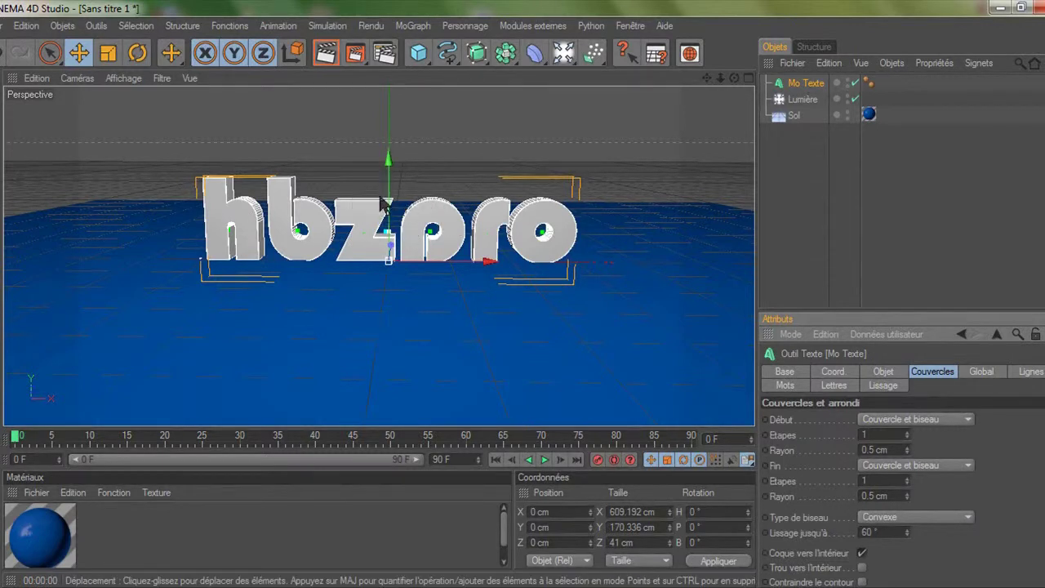
left_click(327, 55)
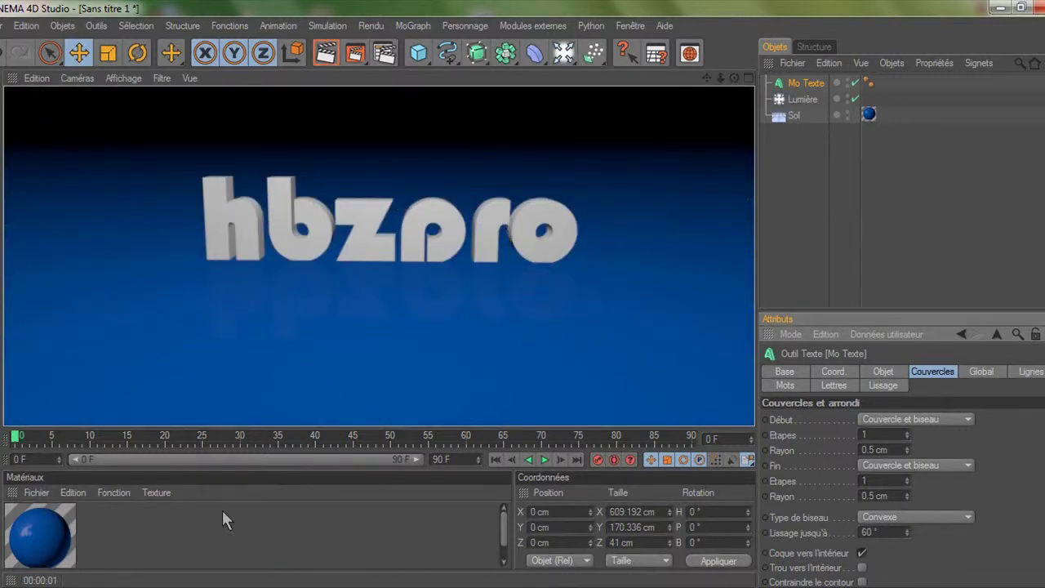
- Create a second material without specularity and set its colour to white with RGB values 255, 255, 255
double_click(137, 539)
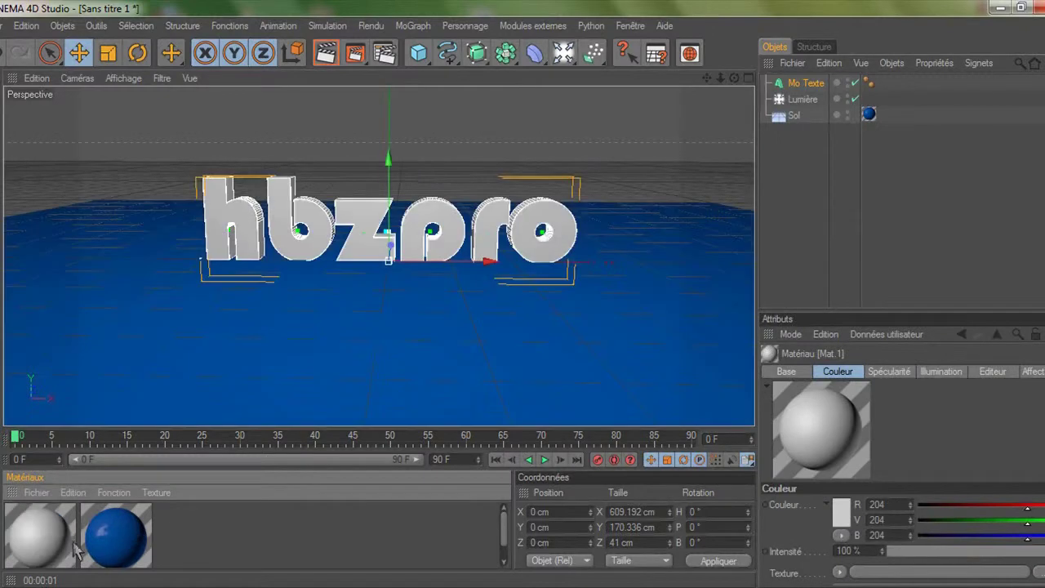
double_click(33, 525)
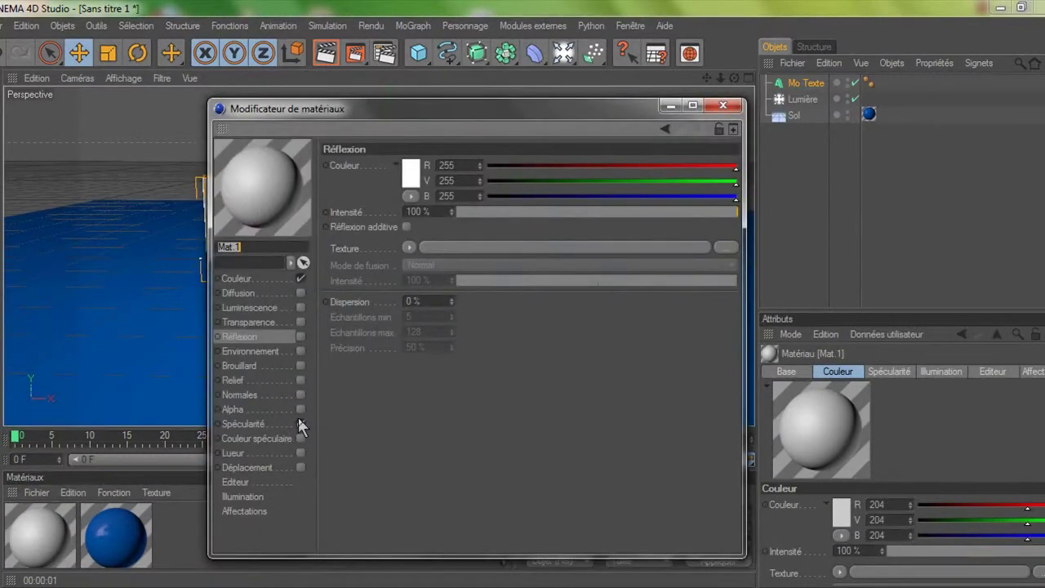
left_click(236, 279)
left_click(408, 173)
left_click_drag(406, 183, 272, 114)
left_click(375, 252)
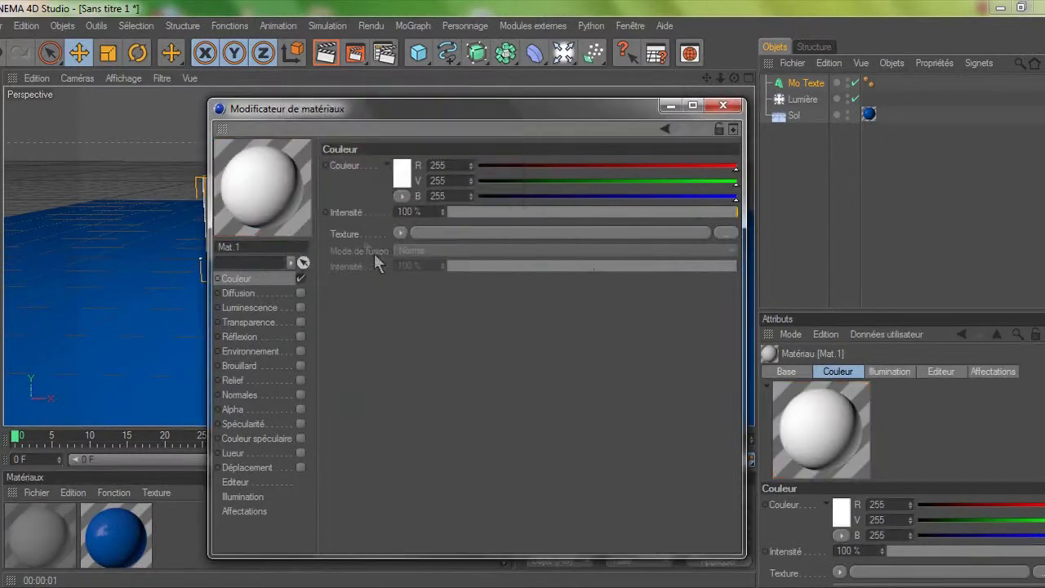
- Enable the white material's reflection at 4% intensity and close the material editor
left_click(299, 336)
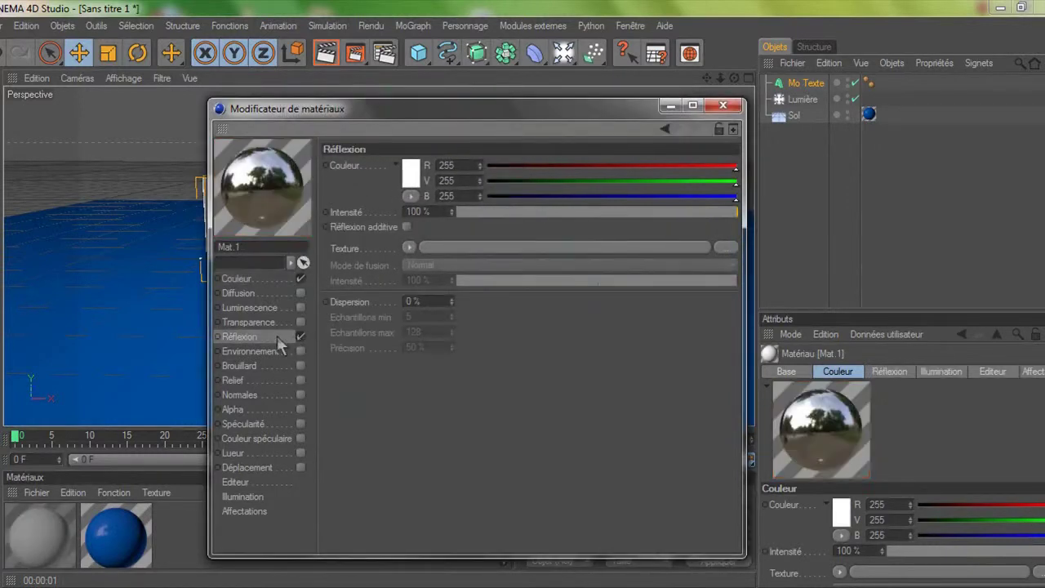
mouse_move(461, 210)
left_mouse_down()
mouse_move(475, 211)
mouse_move(465, 212)
left_mouse_up()
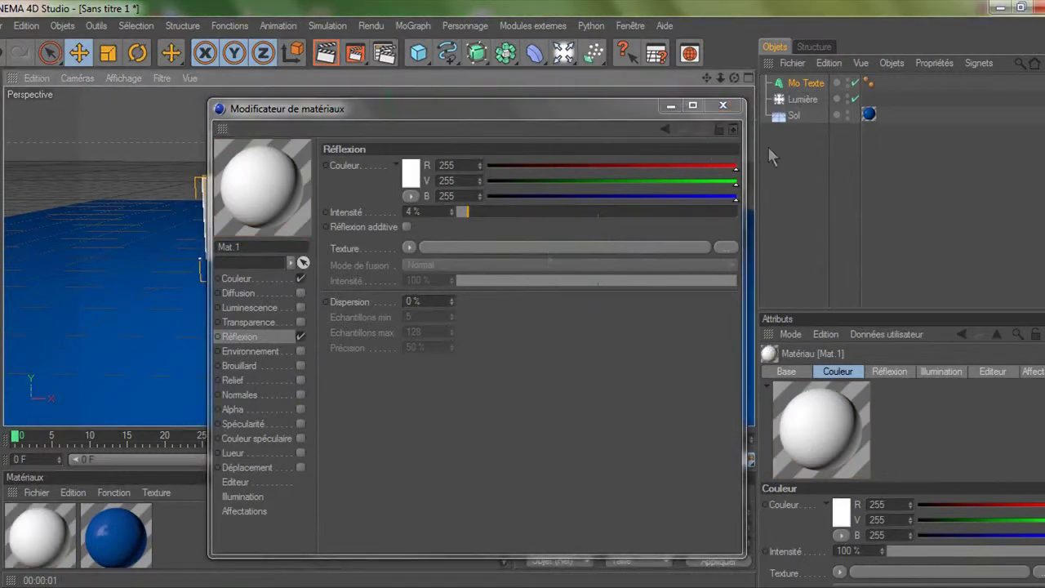
left_click(723, 106)
- Apply the white material to the hbzpro text and preview the render in the perspective view
left_click_drag(204, 306, 323, 232)
left_click(332, 62)
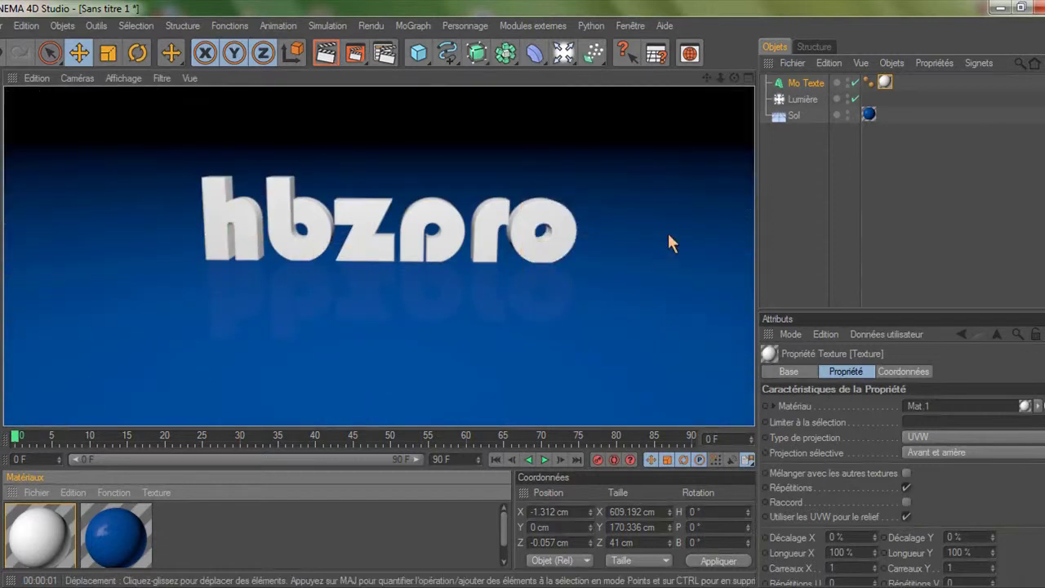
left_click(457, 313)
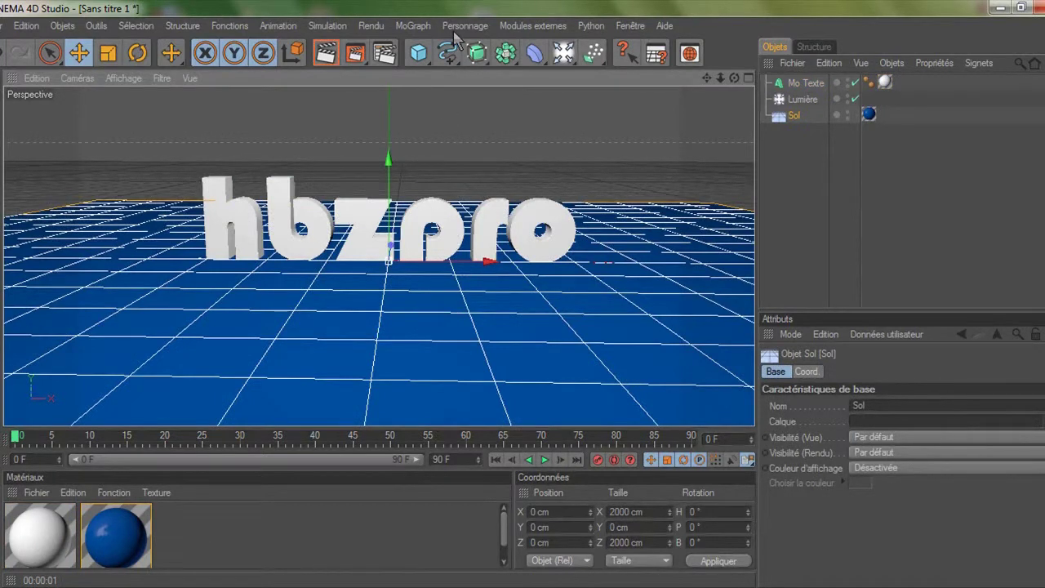
- Select the hbzpro text and add a Simple MoGraph effector to it
left_click(453, 236)
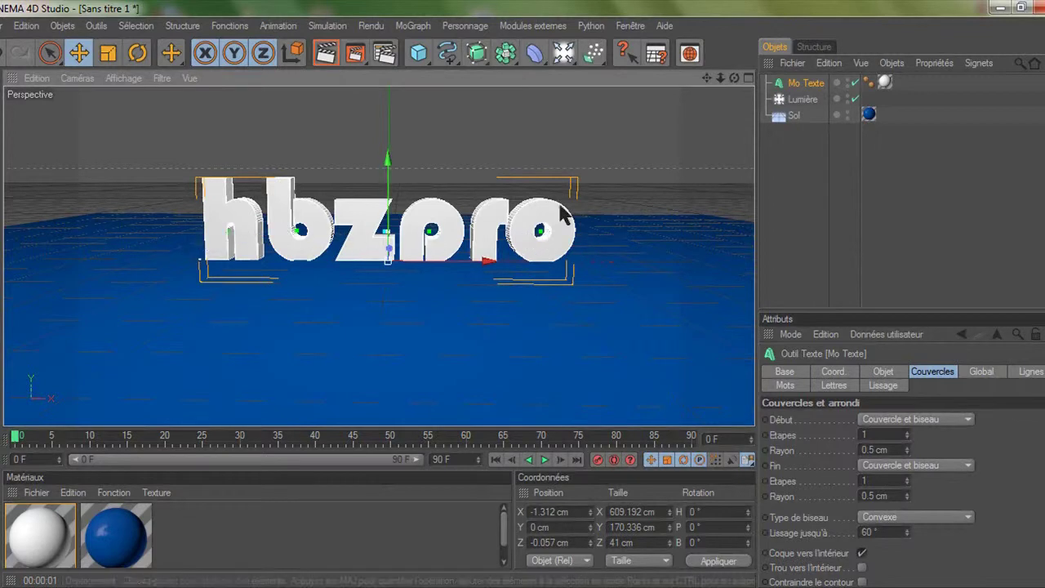
left_click(414, 25)
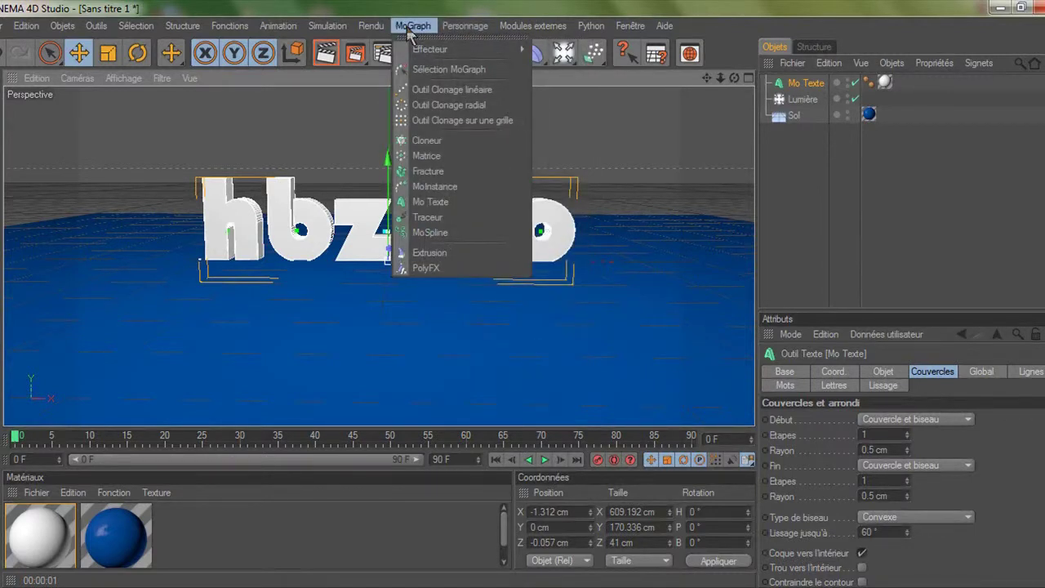
mouse_move(422, 51)
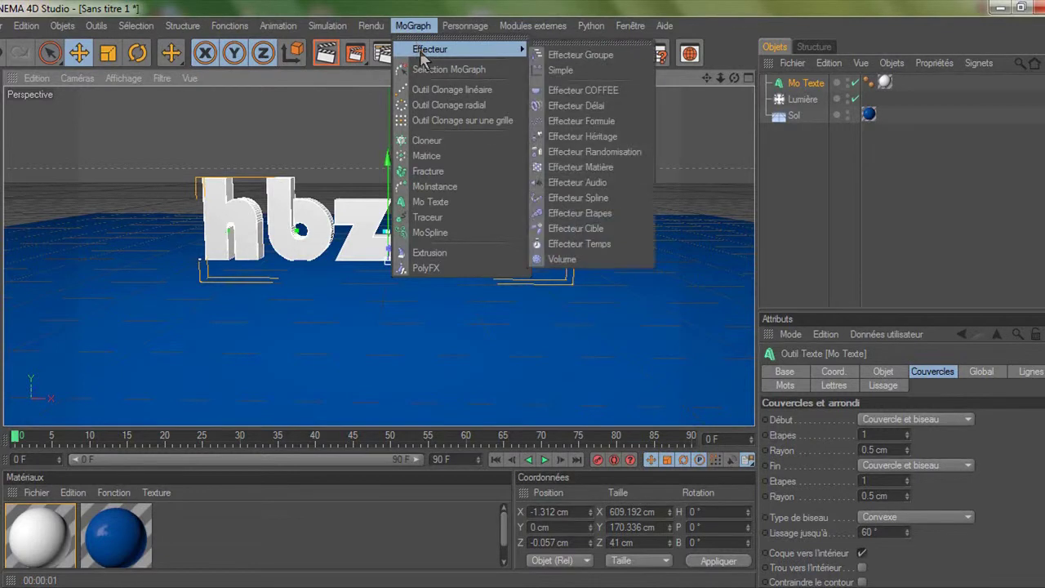
left_click(812, 93)
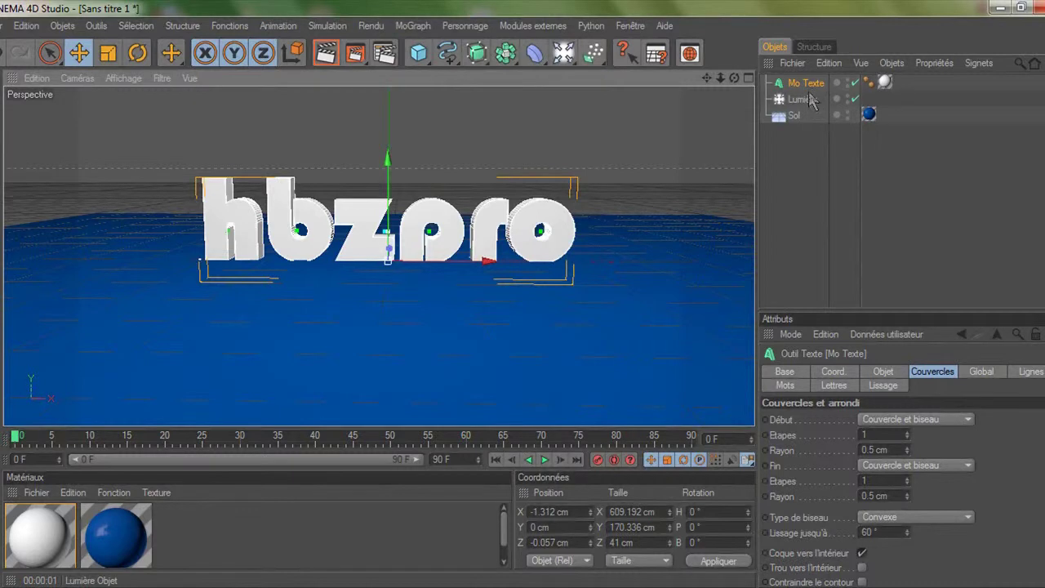
left_click(413, 25)
mouse_move(425, 47)
left_click(555, 70)
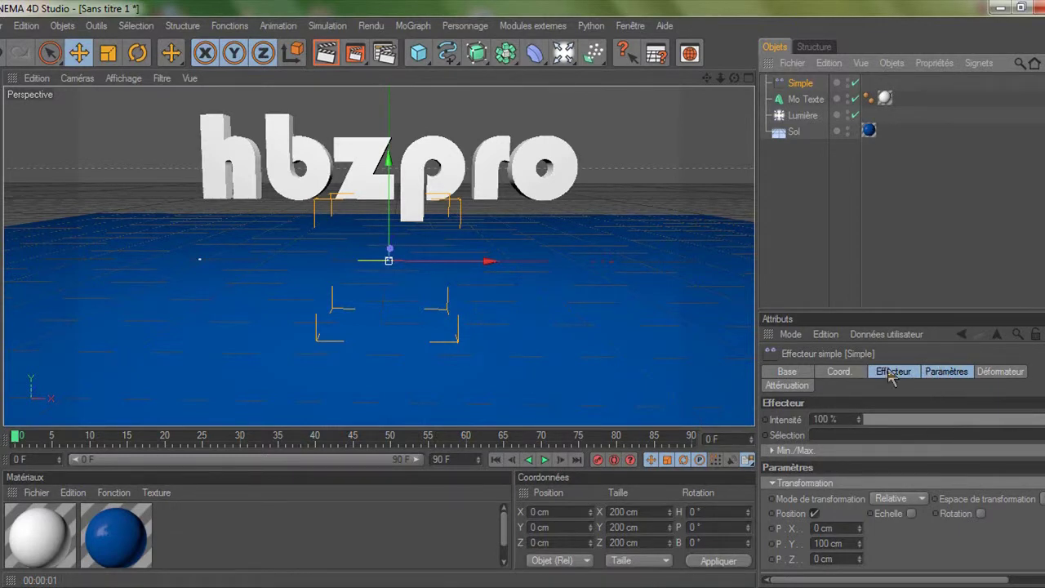
- Disable the Simple effector's position transformation and enable a uniform scale transformation with a value of -1
left_click(943, 374)
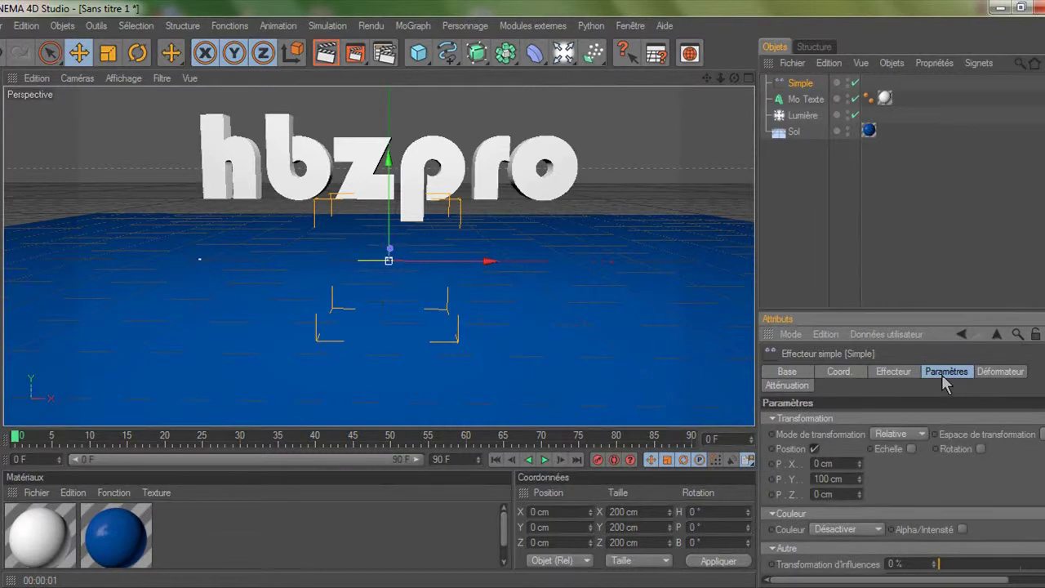
left_click(814, 449)
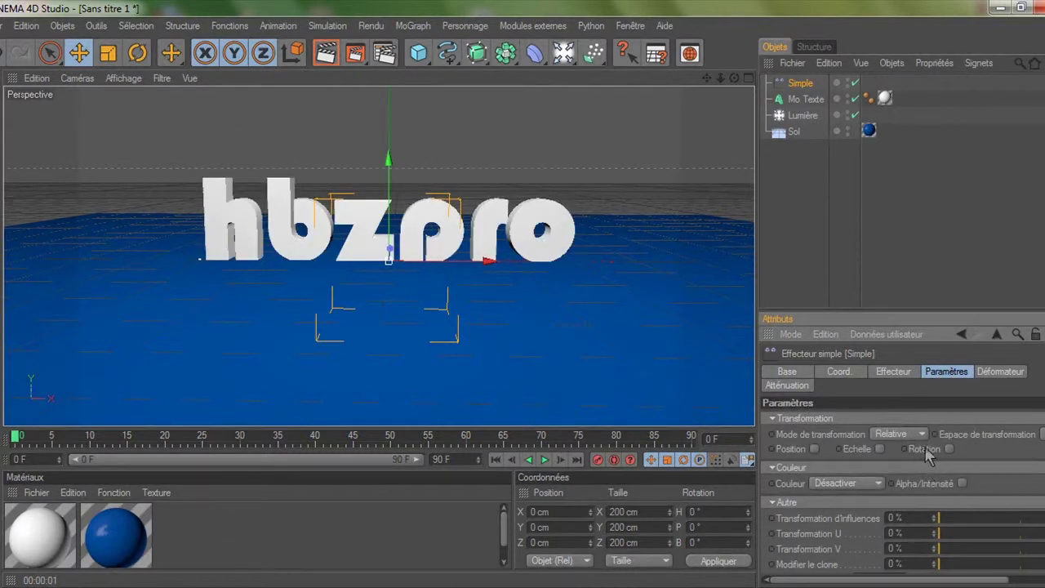
left_click(880, 449)
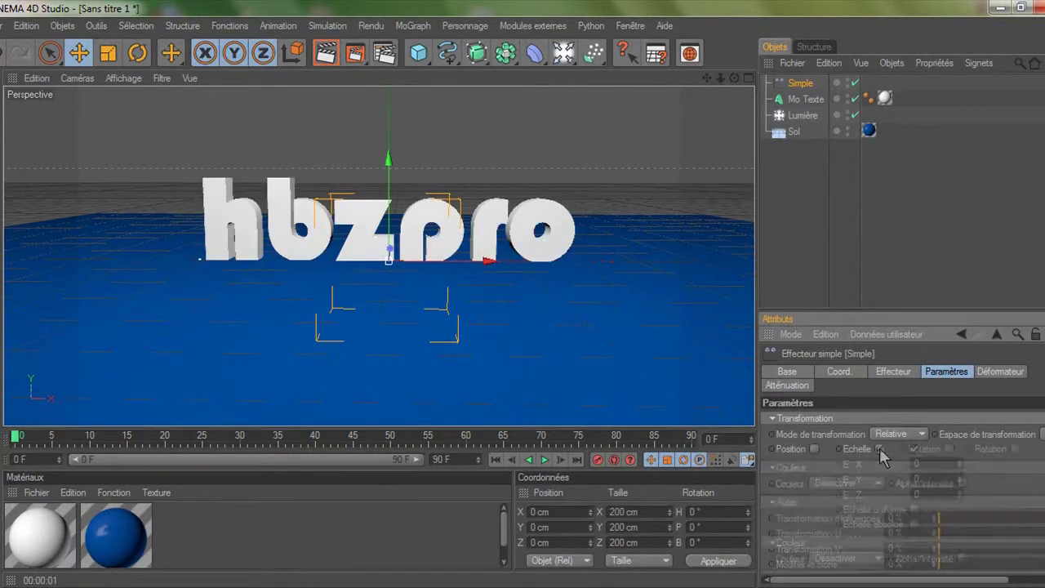
left_click(913, 509)
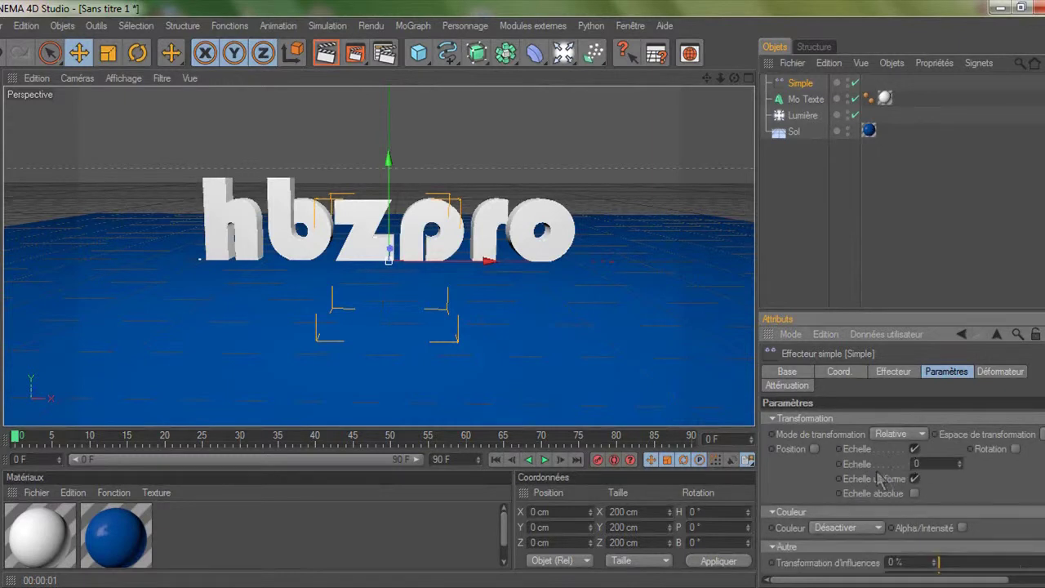
left_click(927, 463)
type("-1")
key("Return")
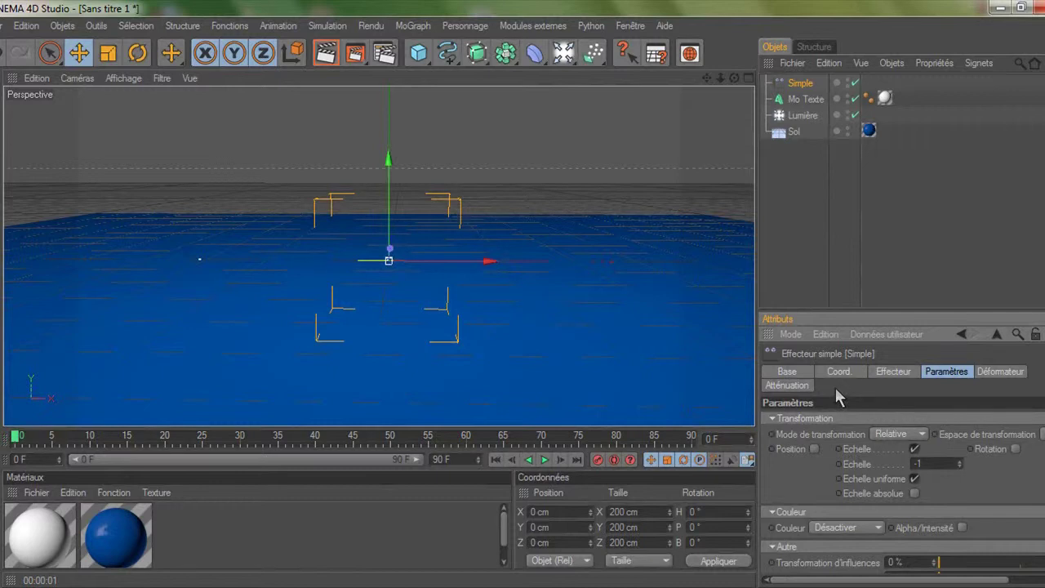
- Set the effector's falloff shape to Boîte and move the box along X to about -393 cm, beside the letter h
left_click(804, 389)
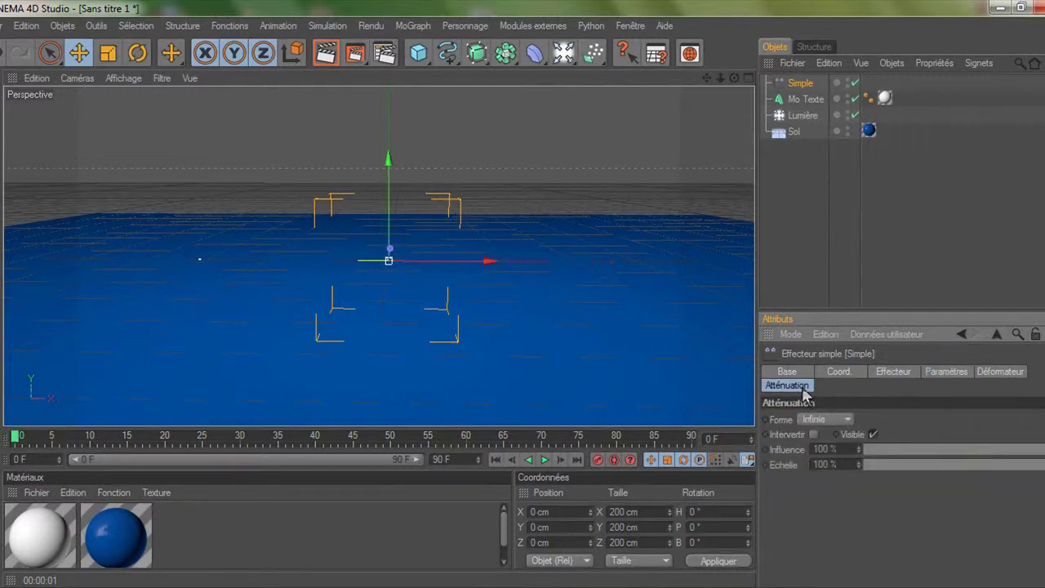
left_click(841, 420)
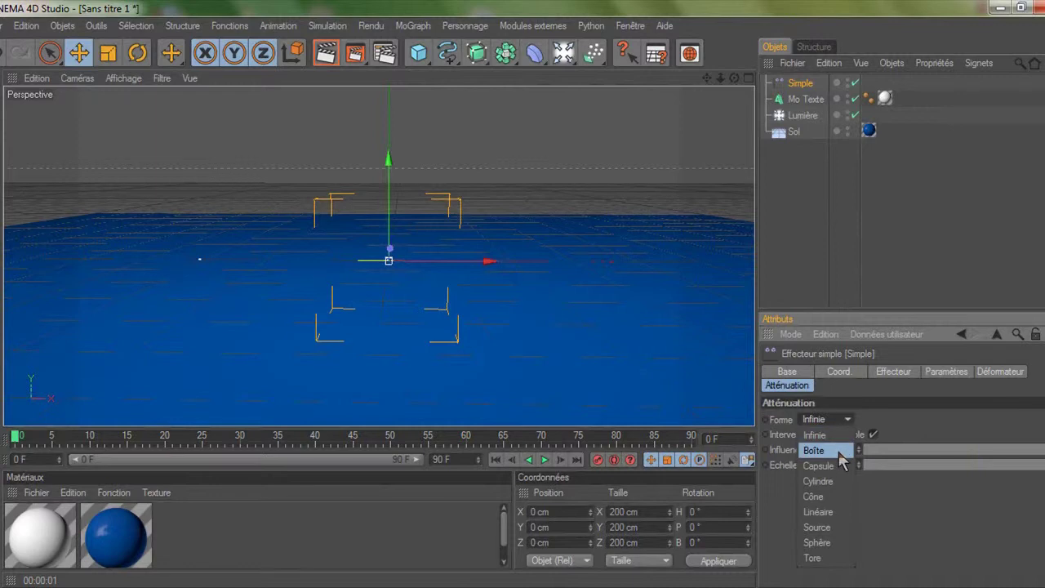
left_click(816, 450)
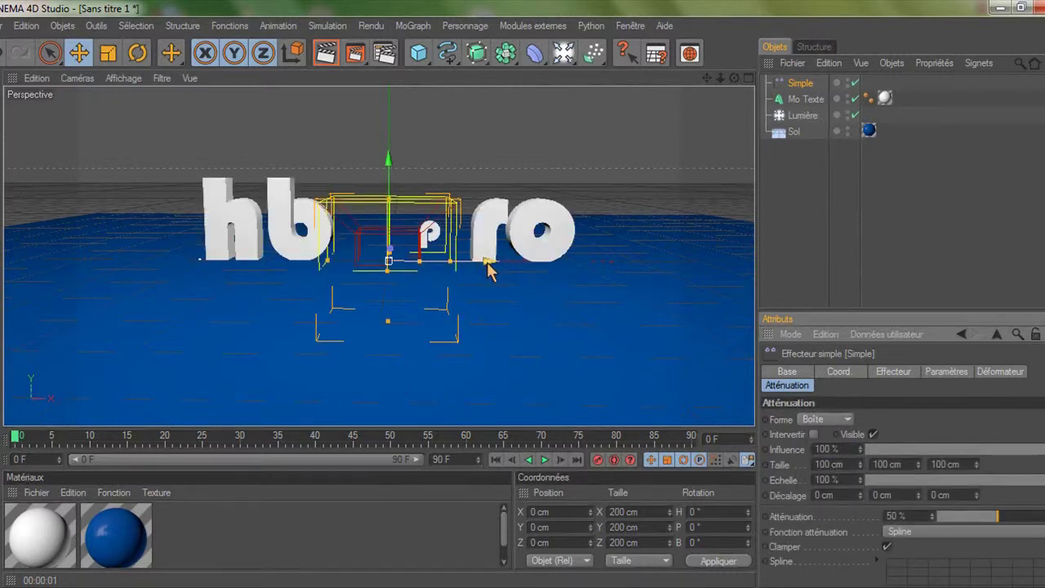
left_click_drag(493, 274, 468, 274)
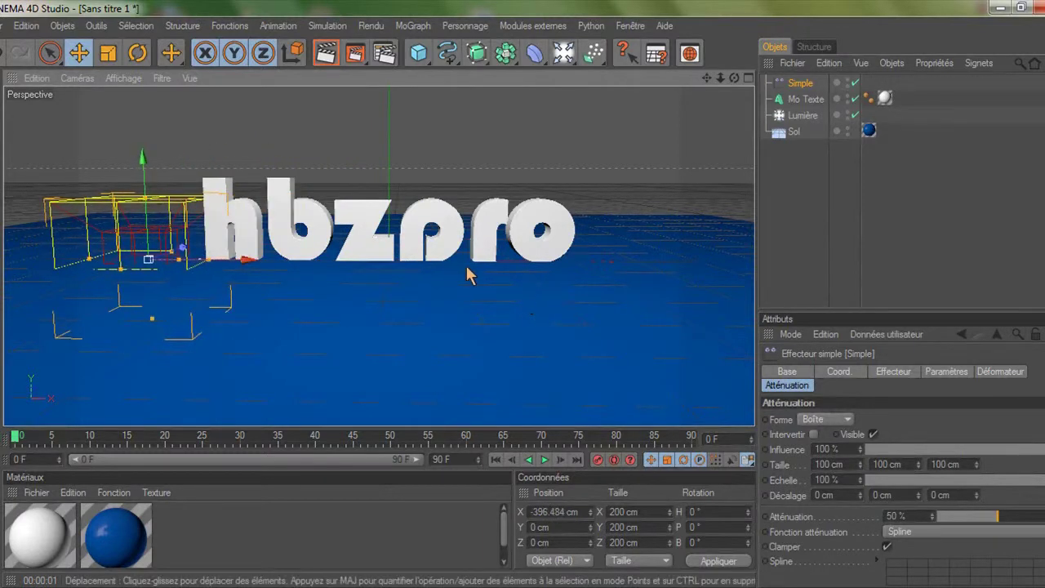
right_click_drag(468, 274, 366, 269, "alt")
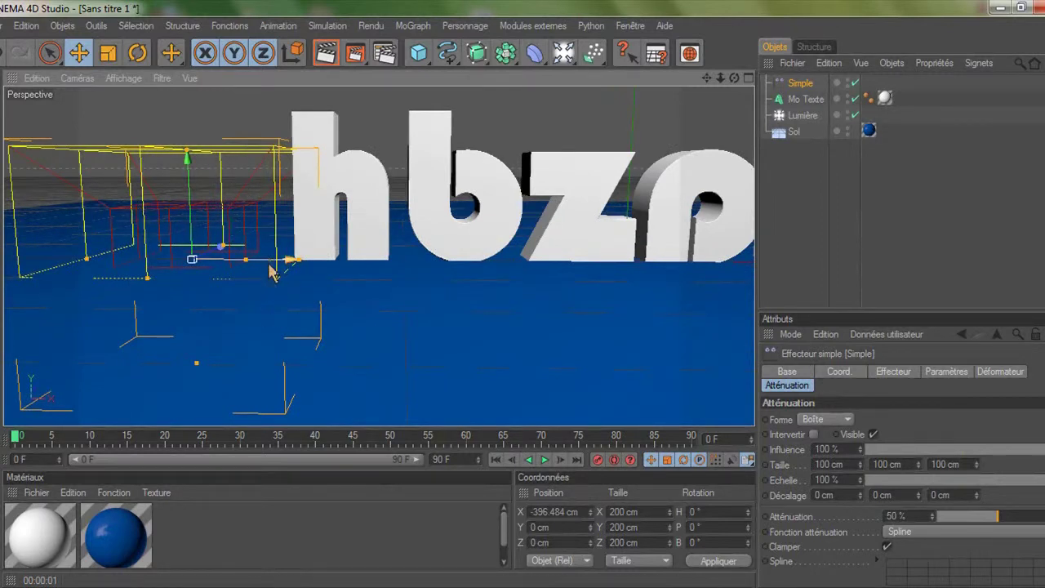
left_click_drag(271, 267, 293, 260)
scroll(523, 303, "down", 5)
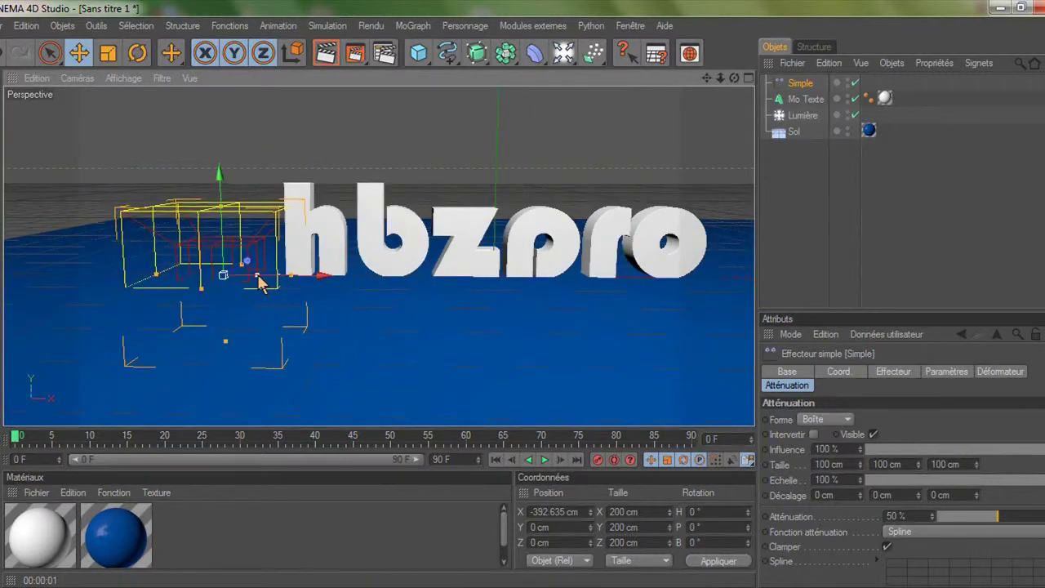
- Resize the falloff box to about 790 cm in X and 82 cm in Z with about 14% attenuation, and centre it along the text
left_click_drag(276, 285, 535, 302)
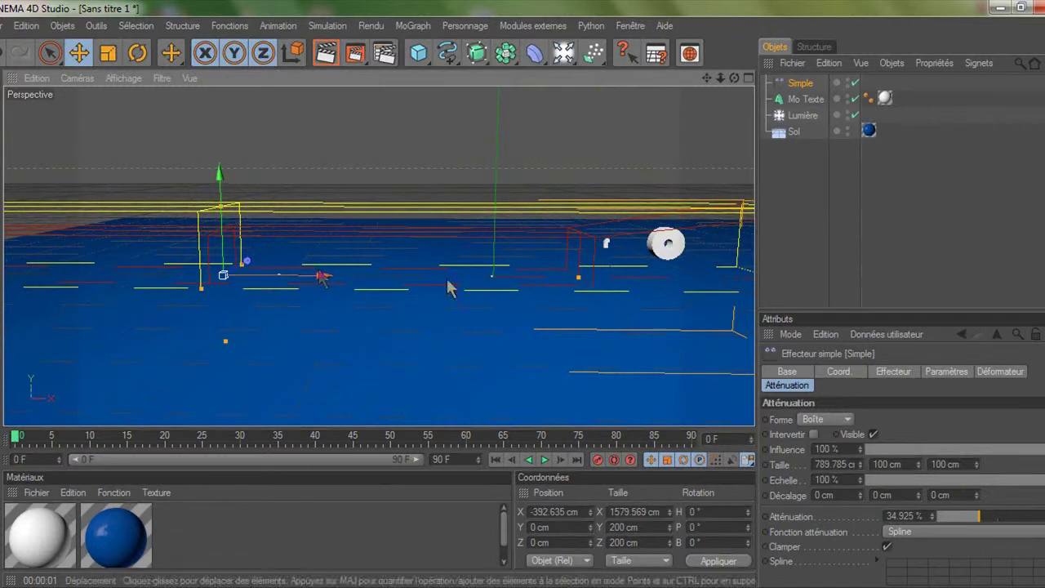
left_click_drag(525, 303, 523, 303, "alt")
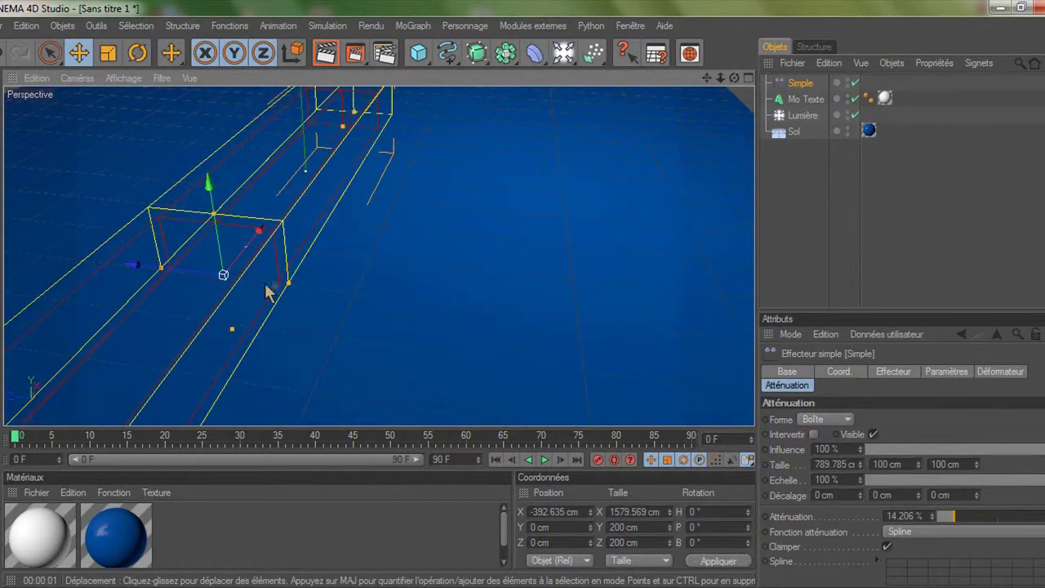
left_click_drag(302, 304, 525, 301)
left_click_drag(303, 310, 525, 302, "alt")
left_click_drag(180, 357, 525, 303)
left_click_drag(277, 282, 525, 303)
left_click_drag(272, 277, 518, 302)
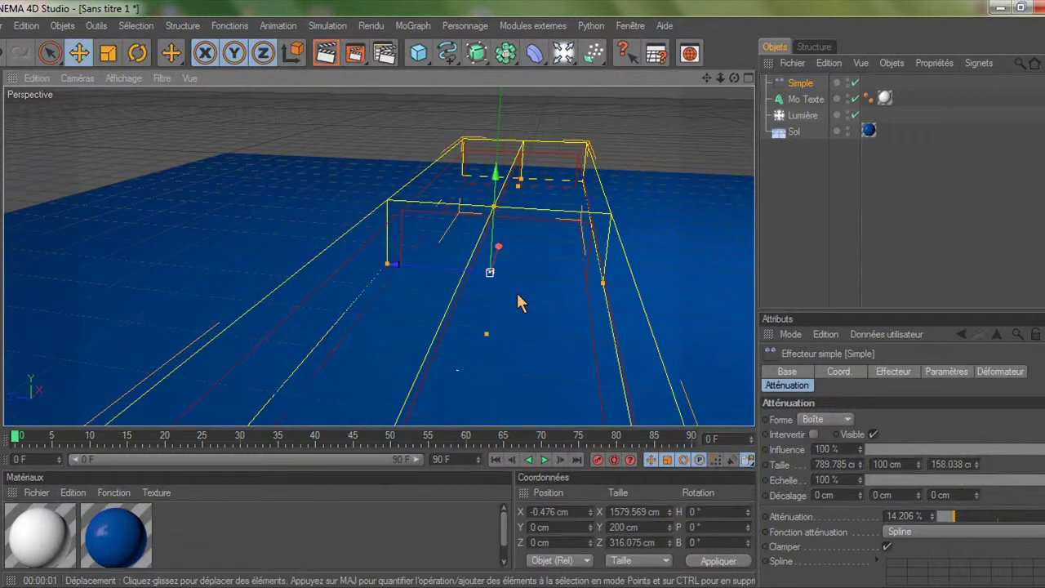
left_click_drag(392, 272, 528, 301)
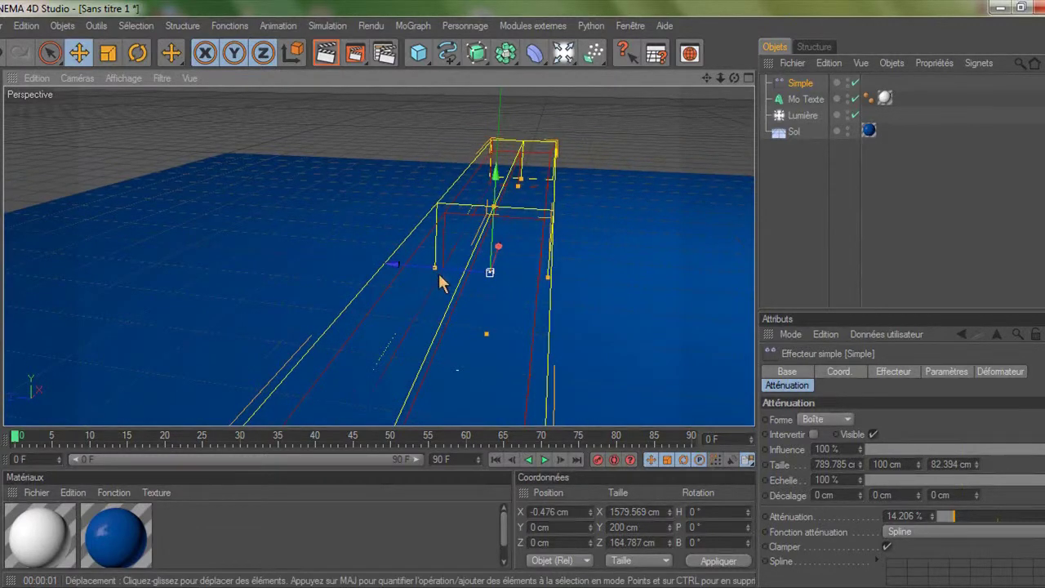
- Move the effector box to Z about 39 cm, over the whole text, and record a keyframe at frame 5
left_click_drag(409, 266, 521, 293)
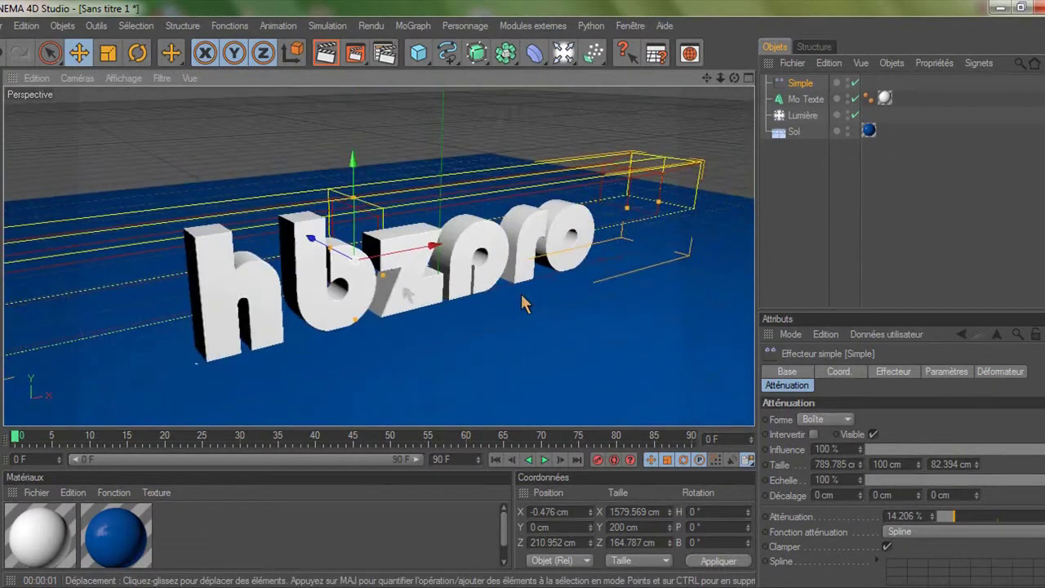
left_click_drag(312, 266, 524, 293)
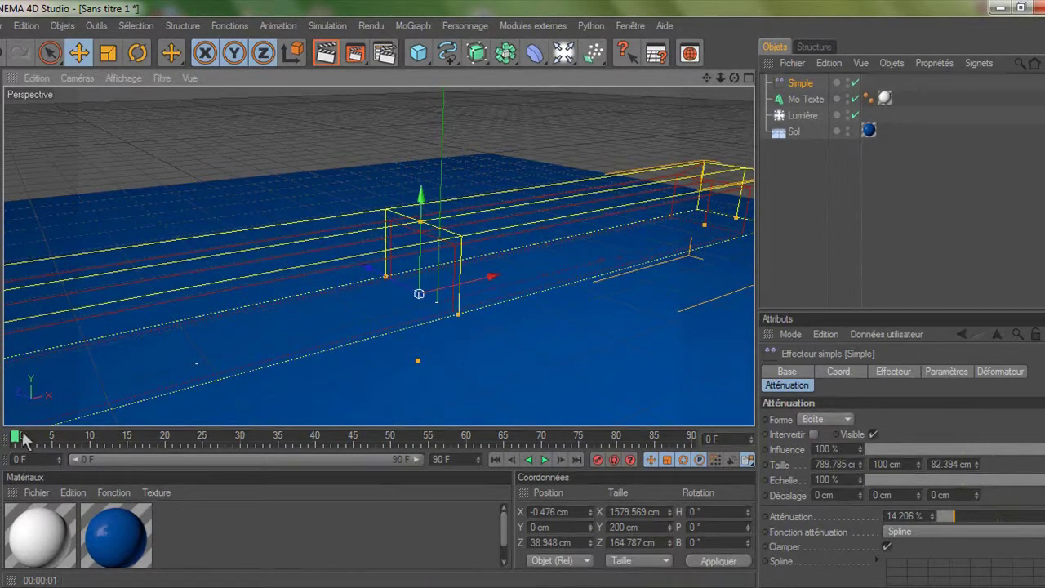
left_click_drag(18, 441, 26, 441)
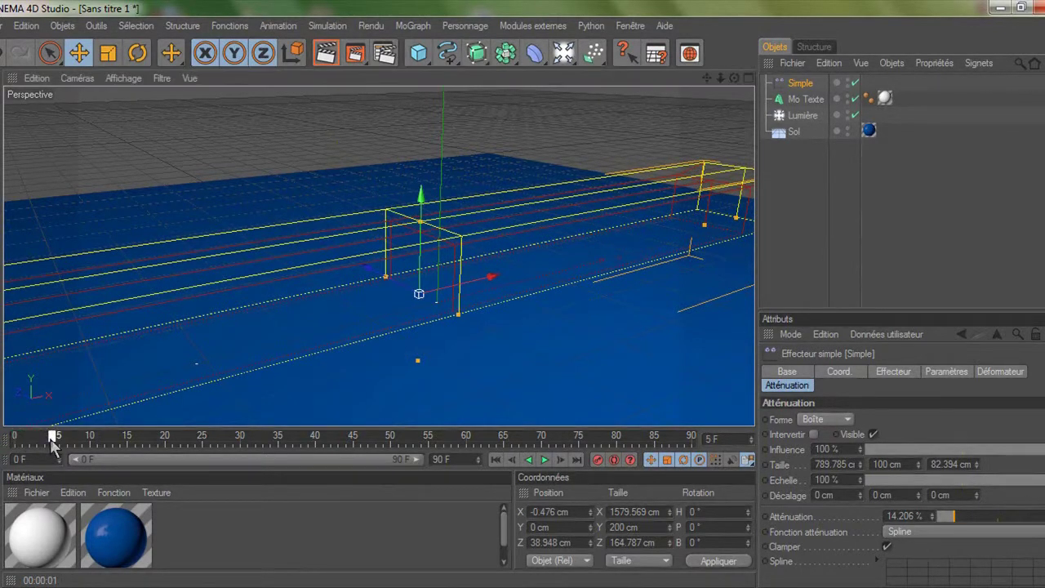
left_click(597, 464)
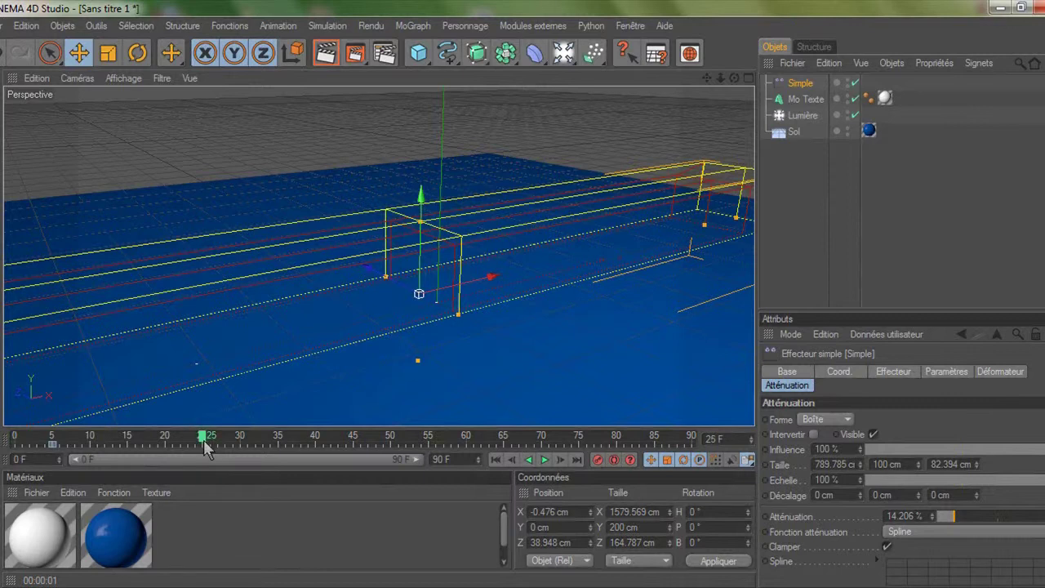
- At frame 25, move the effector box behind the text to Z about 129 cm, record a keyframe and preview the animation
left_click_drag(408, 296, 523, 297)
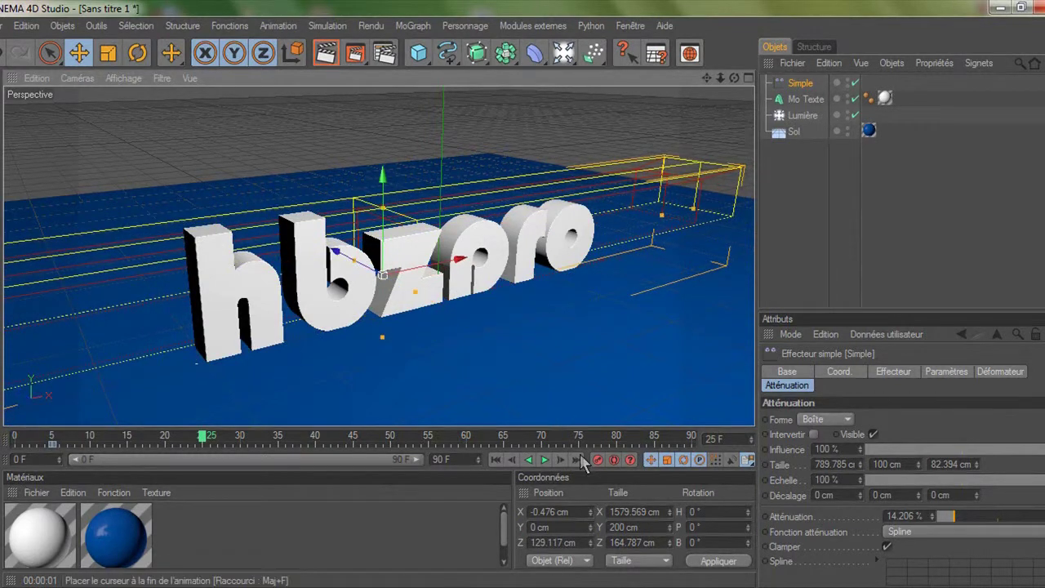
left_click_drag(203, 448, 24, 441)
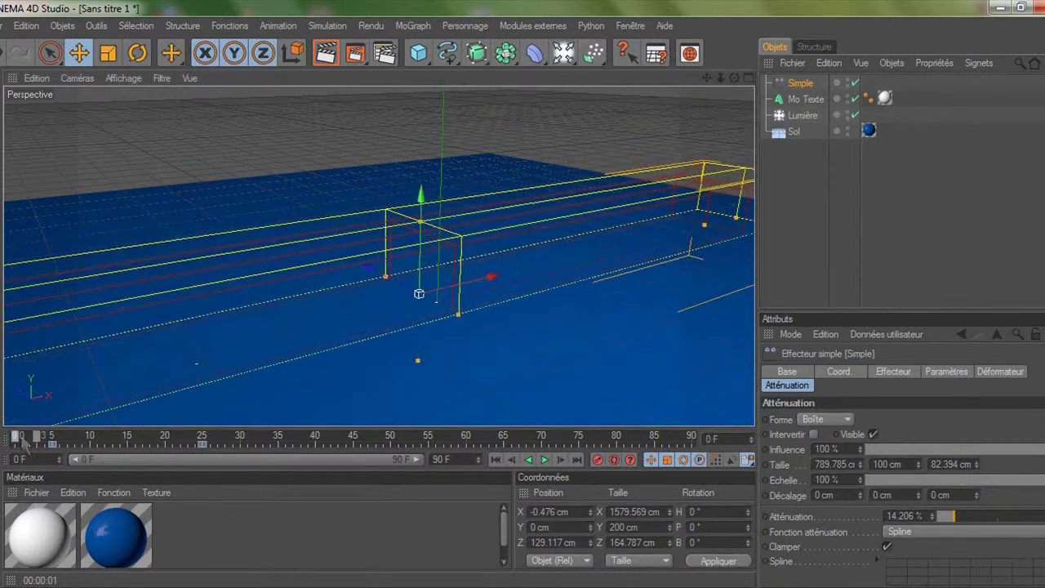
left_click(545, 462)
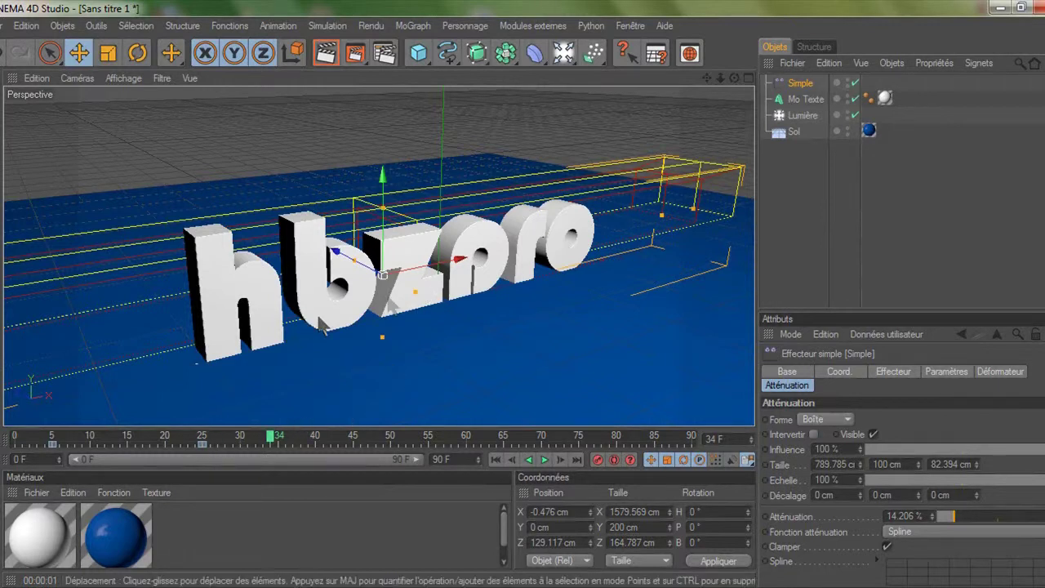
left_click(496, 460)
left_click(545, 460)
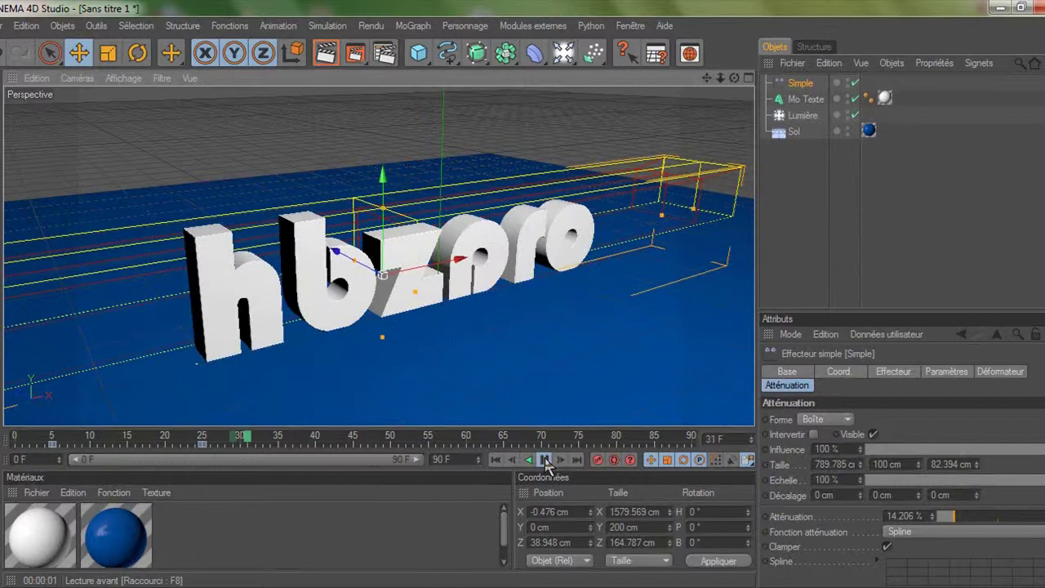
- Shorten the falloff box to about 119 cm in X and move the effector to X about -403 cm and Z about 34 cm
left_click_drag(694, 213, 521, 292)
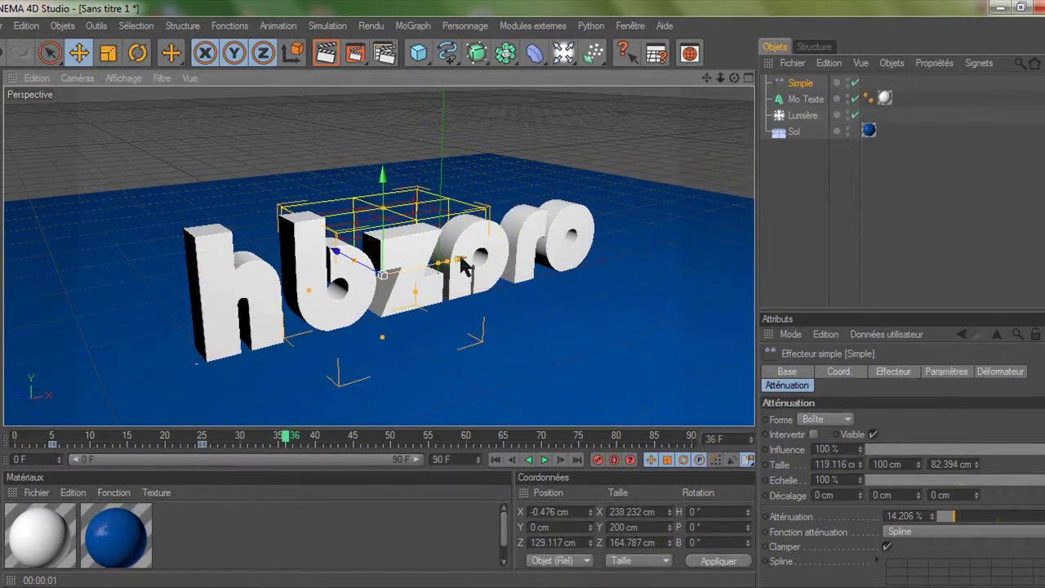
left_click_drag(467, 267, 525, 304)
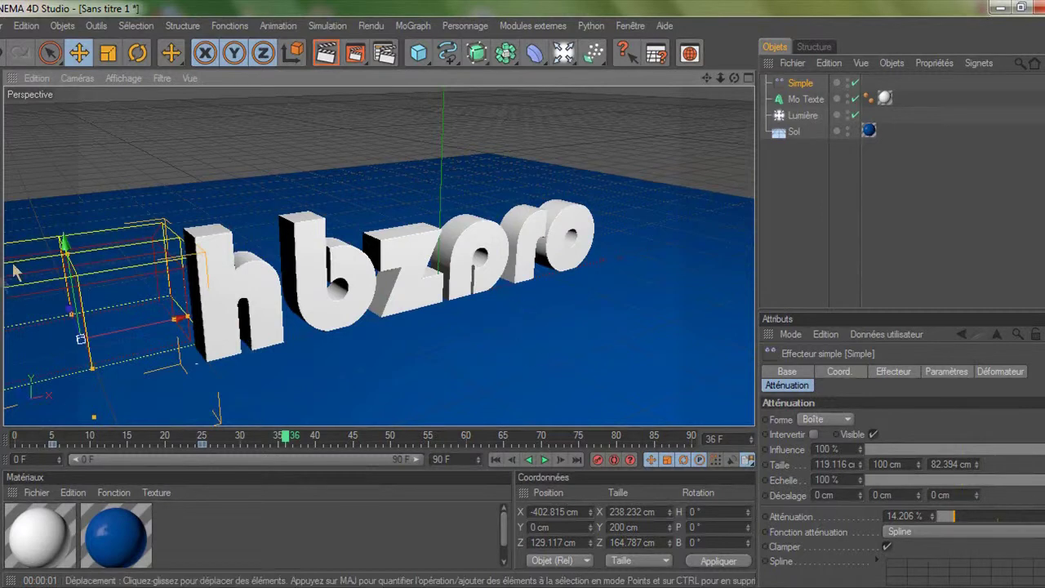
left_click_drag(64, 310, 517, 294, "alt")
left_click_drag(62, 329, 529, 302)
left_click_drag(155, 367, 516, 295, "alt")
left_click_drag(97, 348, 527, 297)
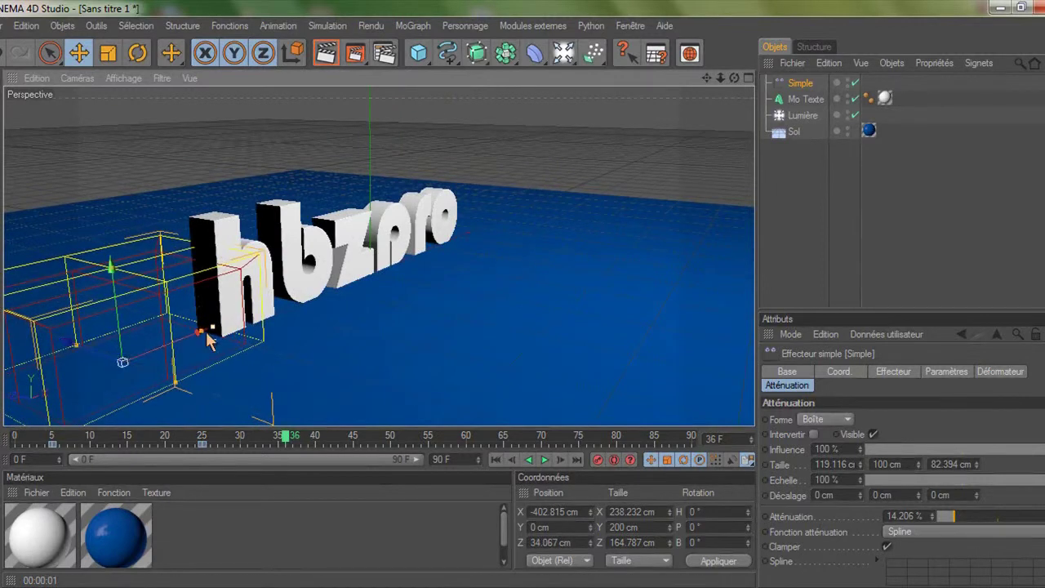
- Adjust the box's attenuation to about 36.5% and shift the effector to X about -384 cm, near the letter h
left_click_drag(205, 341, 166, 331)
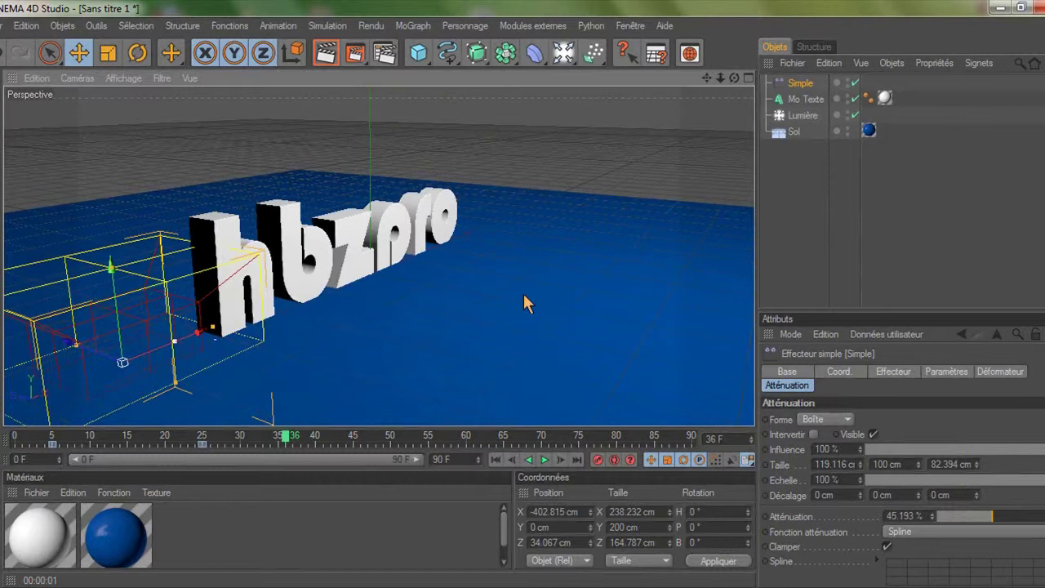
mouse_move(525, 302)
left_mouse_down("alt")
mouse_move(174, 373)
mouse_move(525, 302)
left_mouse_up("alt")
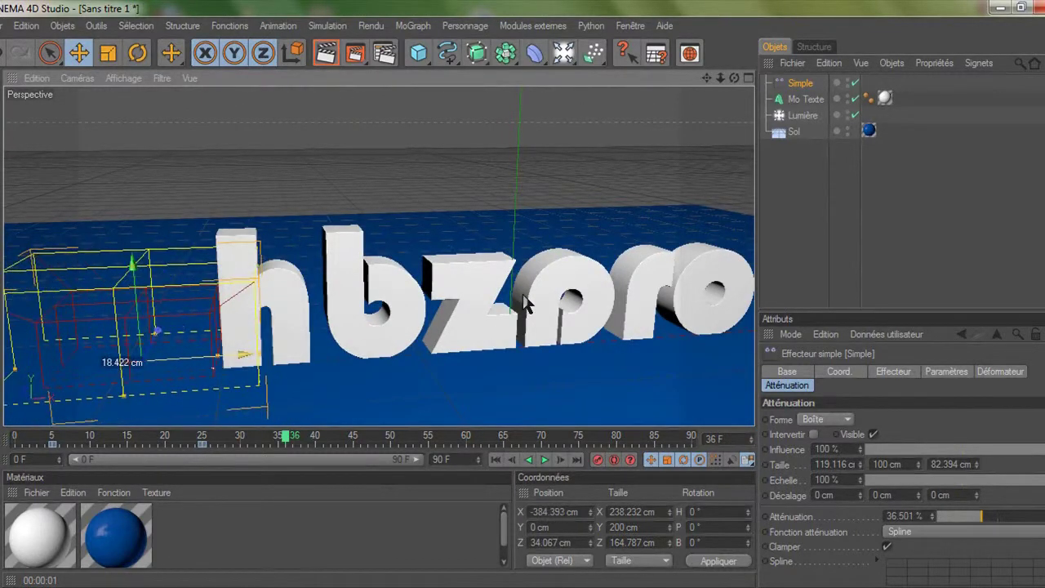
middle_click_drag(525, 302, 529, 252, "alt")
- Delete the effector's keyframe at frame 25 and move the box before the letter h, at X about -412 cm
left_click(203, 446)
key("Delete")
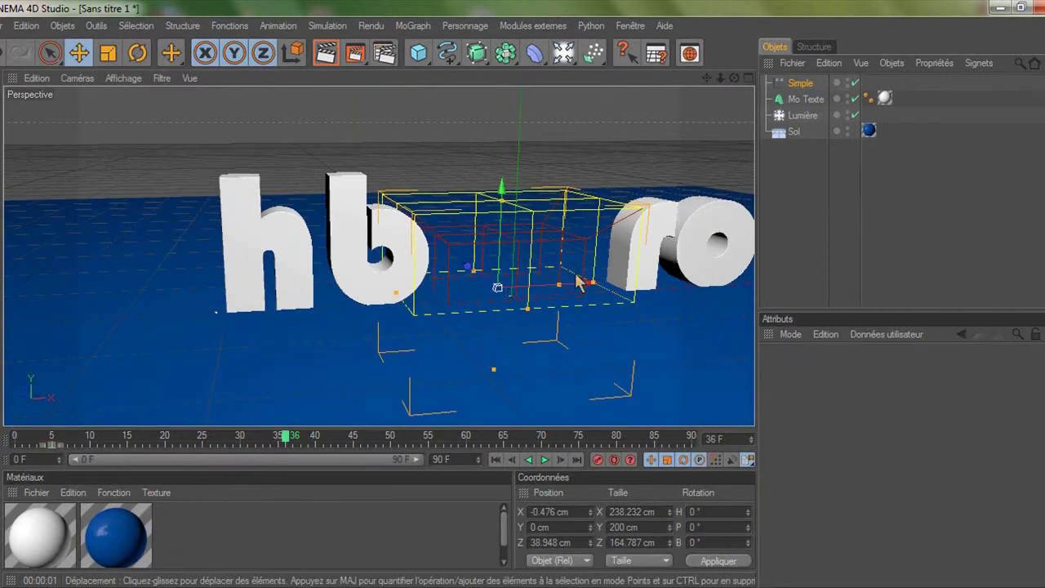
left_click_drag(593, 285, 522, 294)
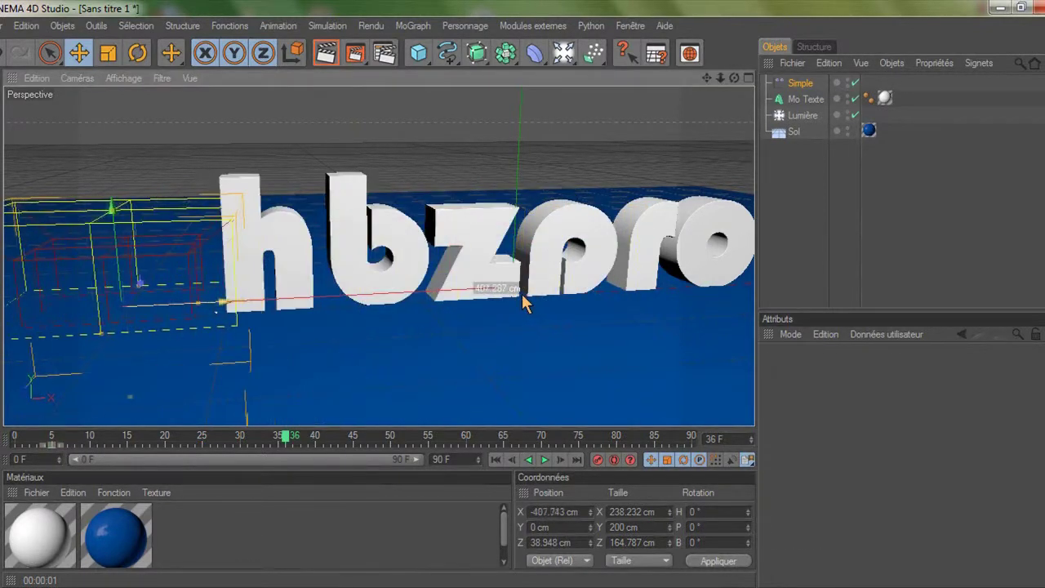
- Record the box's start position at frame 5, keyframe it at X about 412 cm at frame 30, and preview the animation
left_click(56, 444)
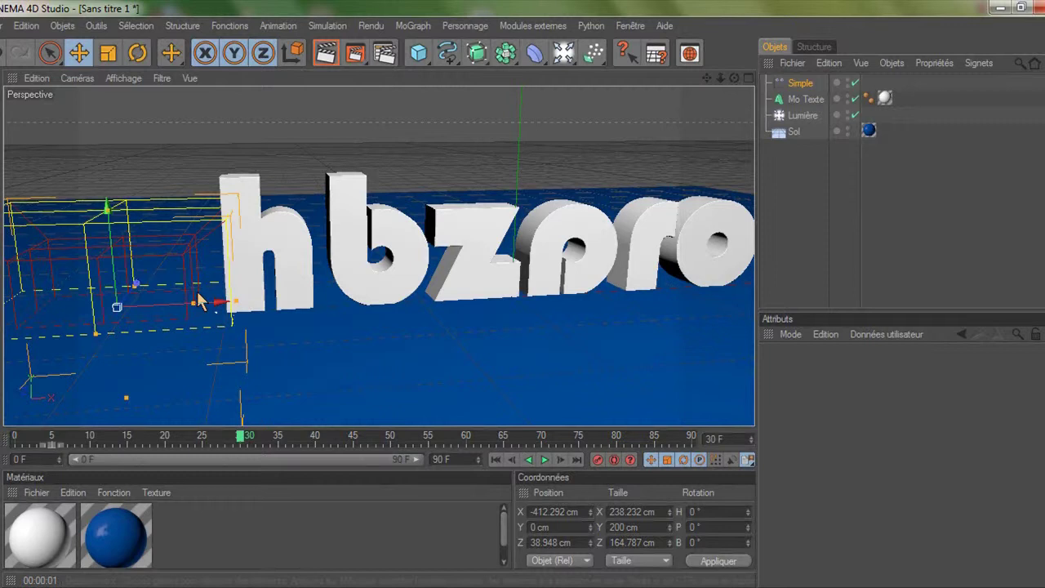
left_click_drag(216, 315, 525, 303)
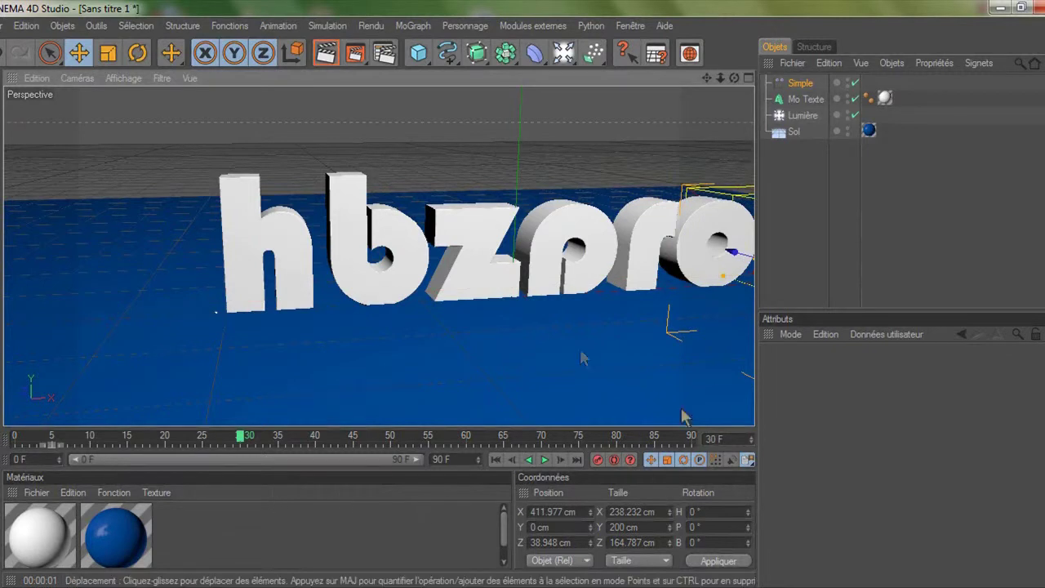
left_click(527, 462)
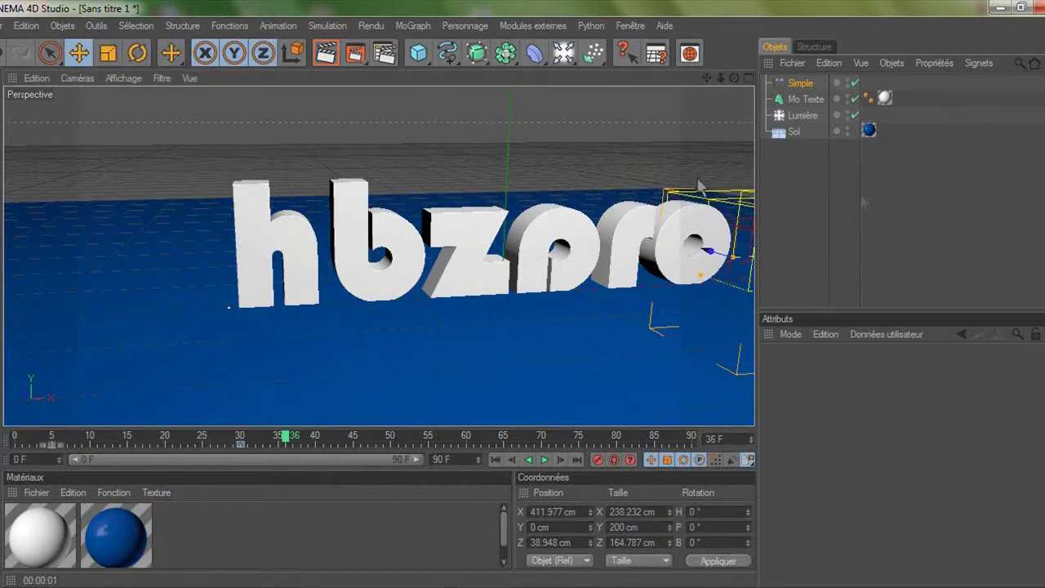
- Move the Simple effector's falloff box before the letter h, at X about -495 cm, for its frame 5 start
left_click_drag(699, 283, 528, 299, "alt")
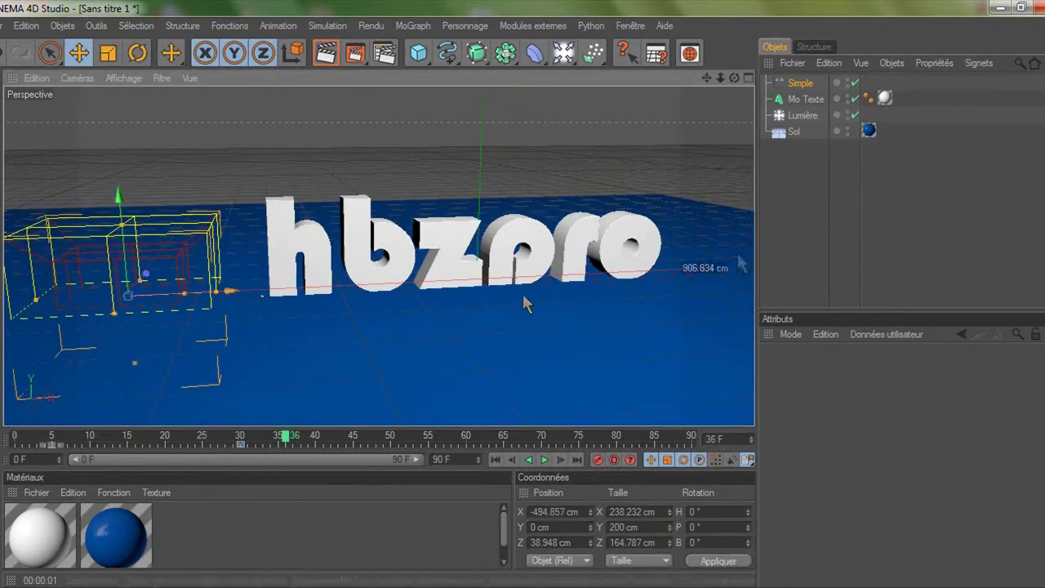
left_click(243, 445)
left_click(114, 447)
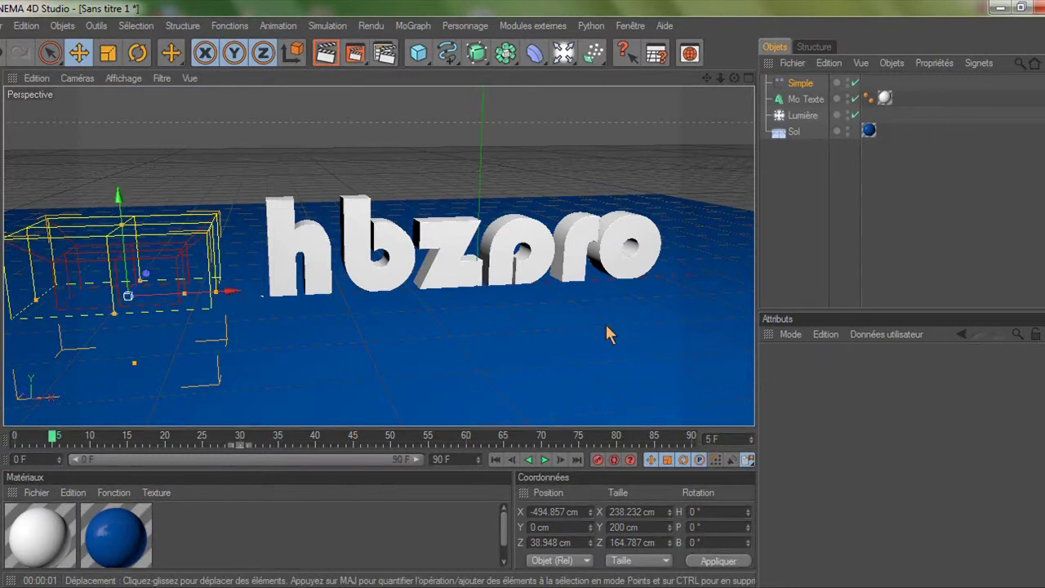
scroll(606, 334, "down", 1)
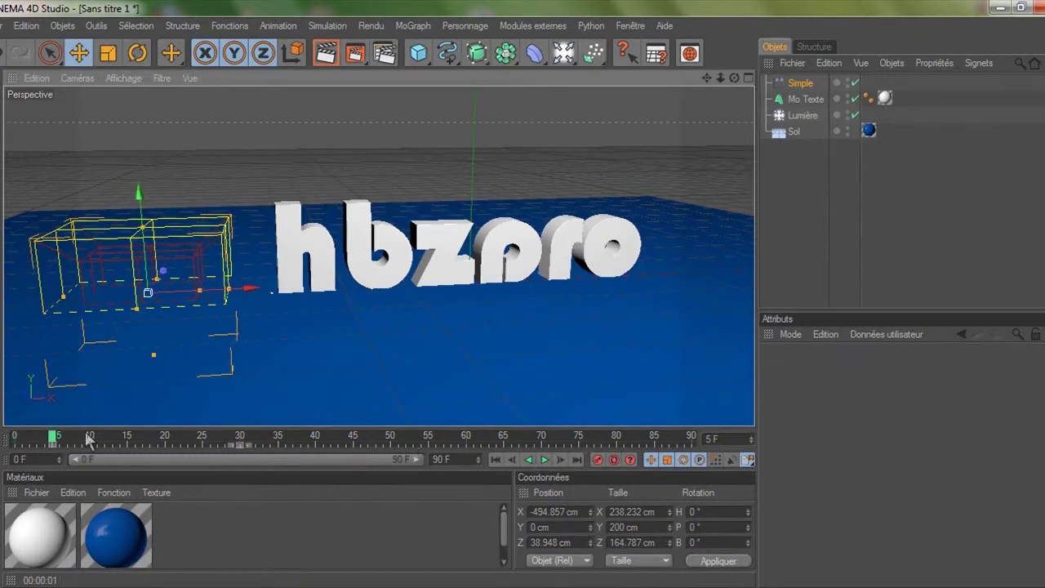
- Move the falloff box past the final o to X about 465 cm at frame 30 and preview the animation
left_click_drag(52, 441, 169, 442)
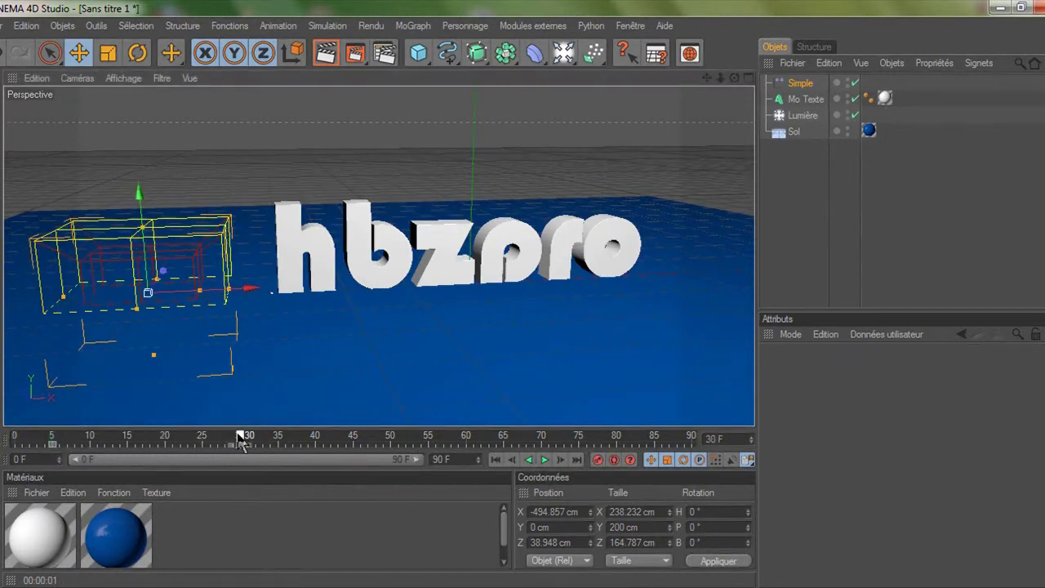
left_click_drag(252, 290, 521, 293)
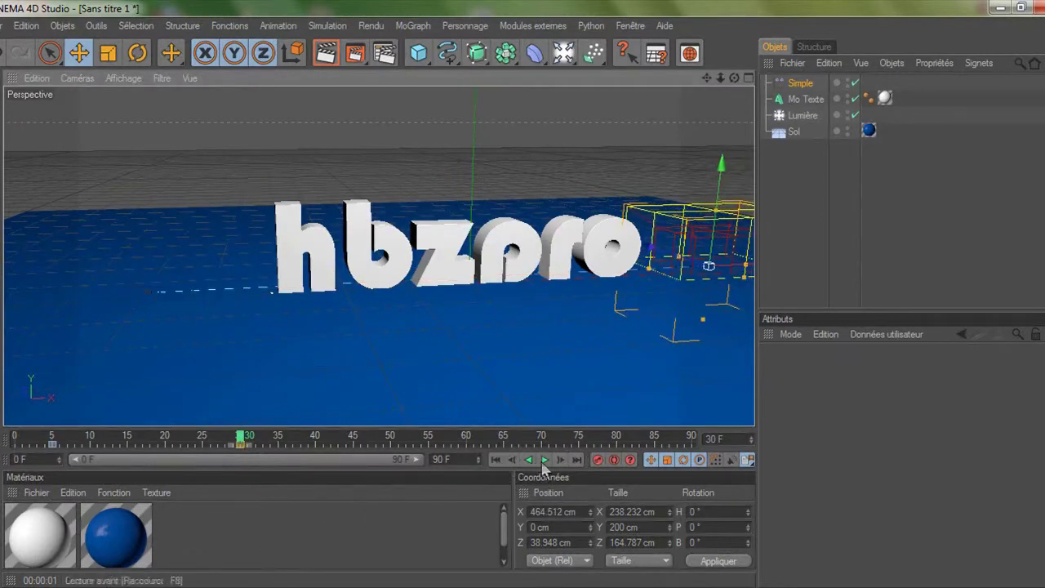
left_click(496, 461)
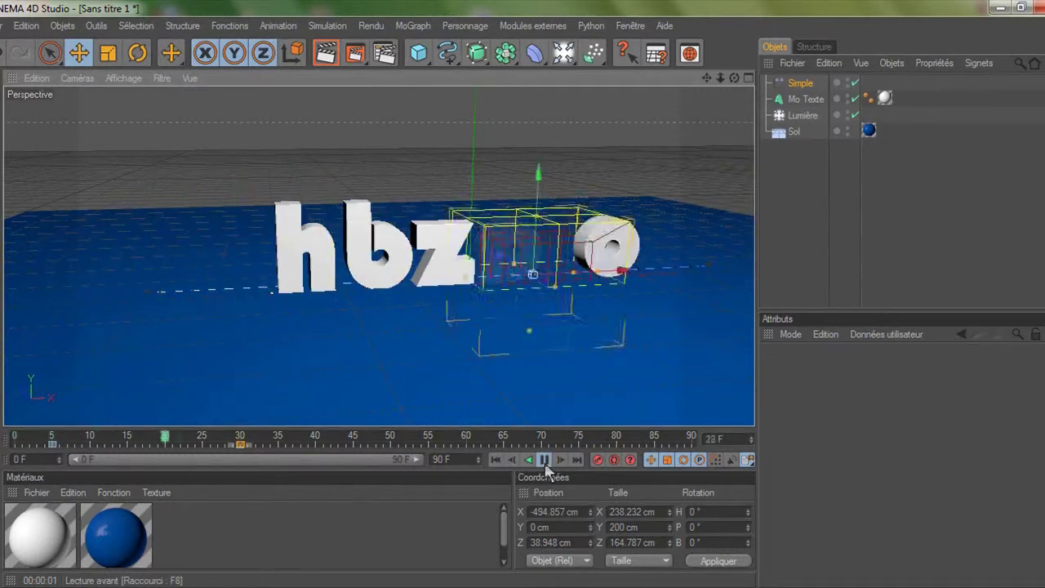
left_click(545, 460)
left_click(496, 460)
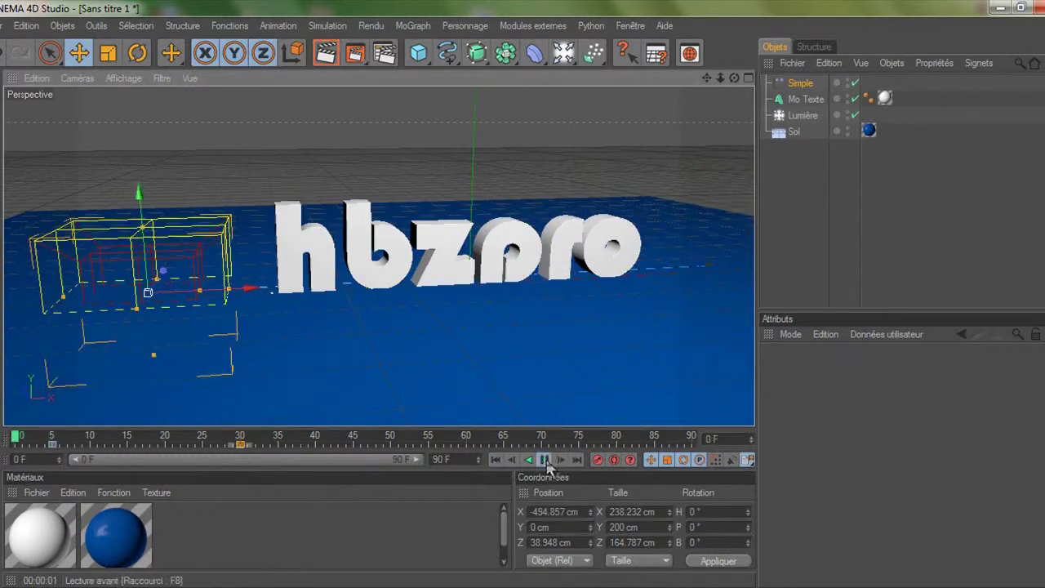
left_click(545, 461)
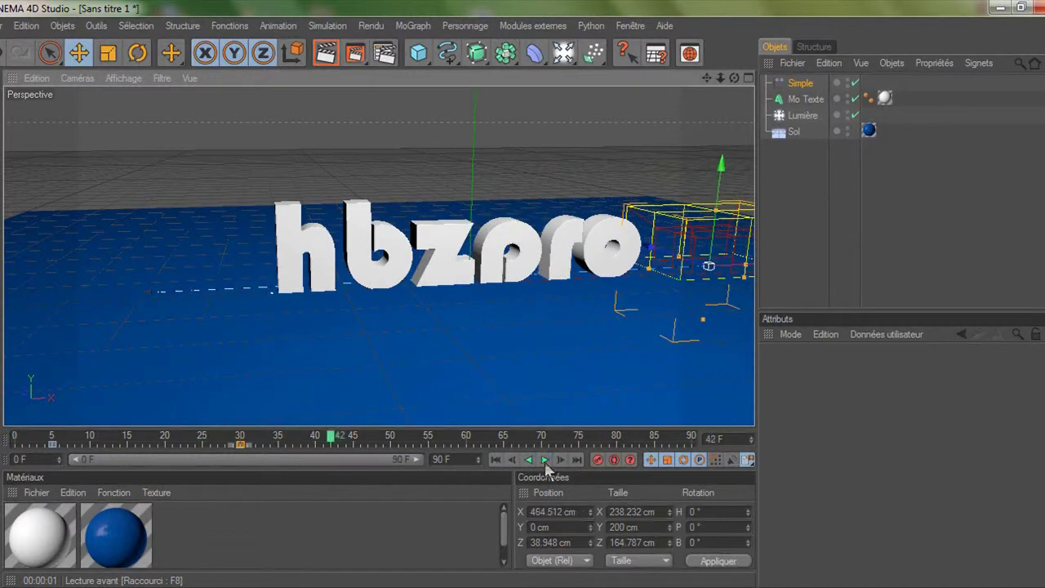
- Slow the reveal by shifting the effector's end keyframe to about frame 61 and finally frame 75, previewing each timing
left_click_drag(278, 445, 475, 449)
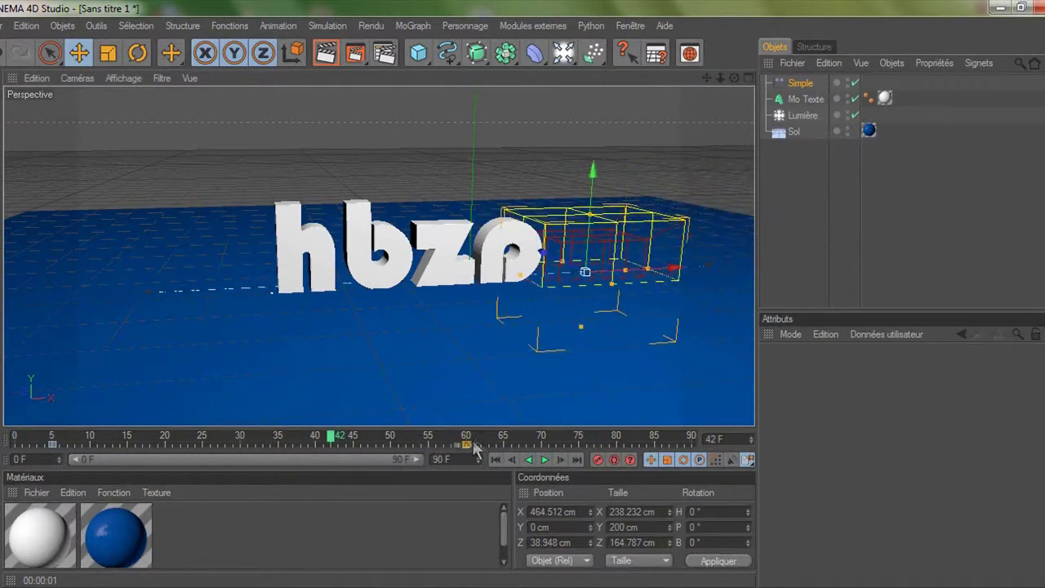
left_click(496, 459)
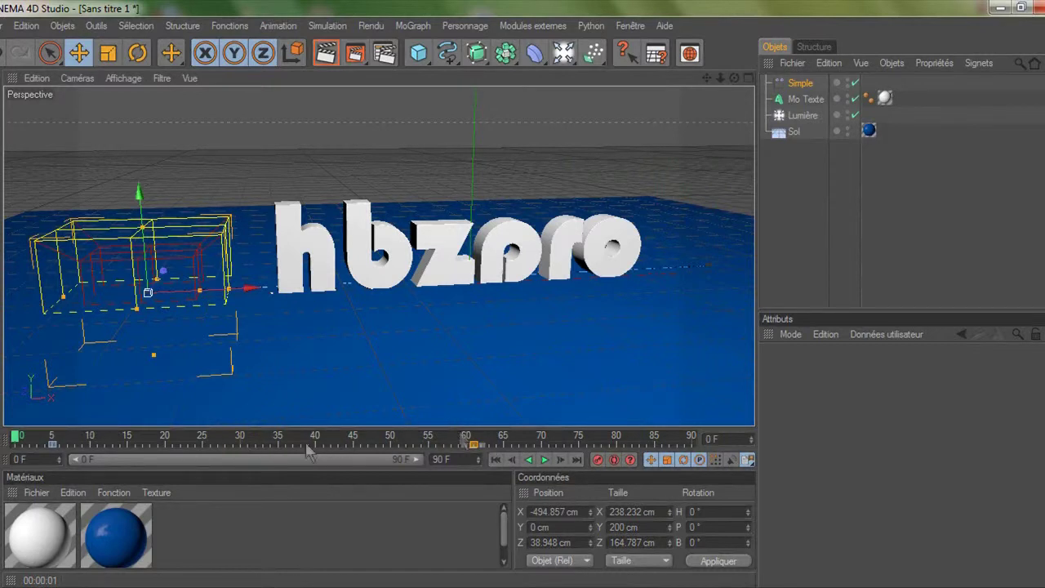
left_click(544, 460)
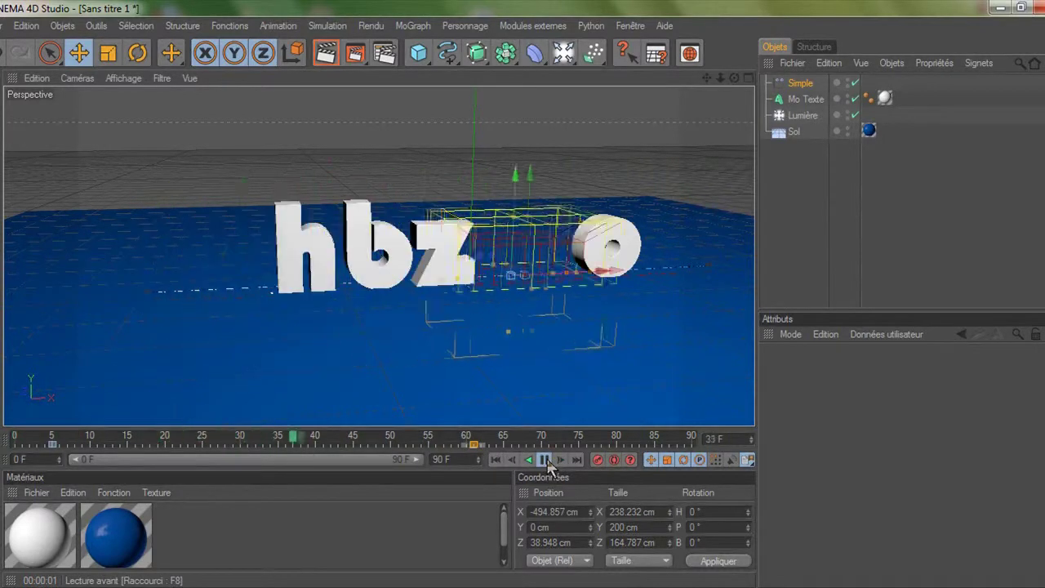
left_click(545, 459)
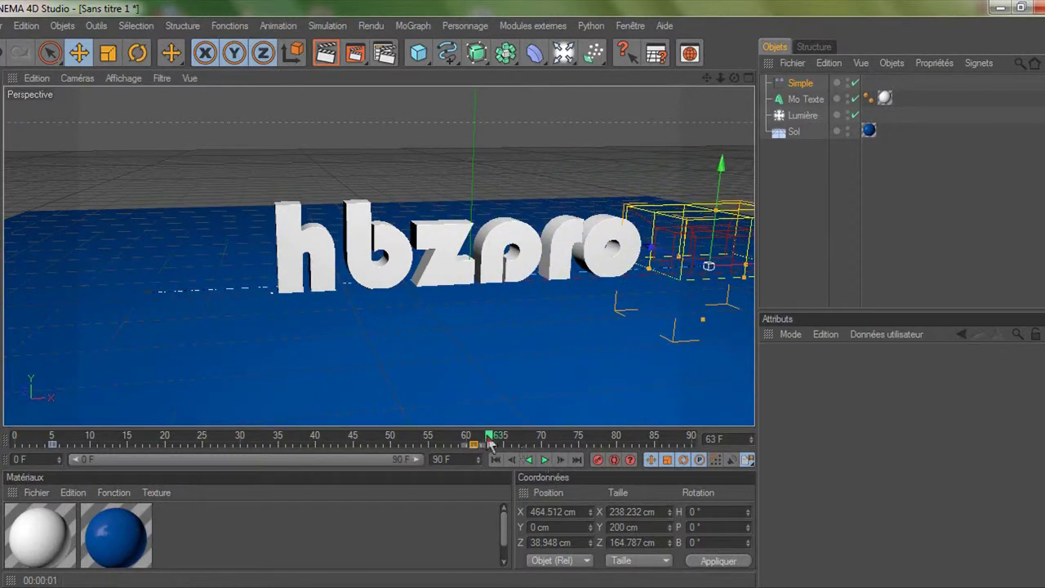
left_click_drag(510, 450, 581, 449)
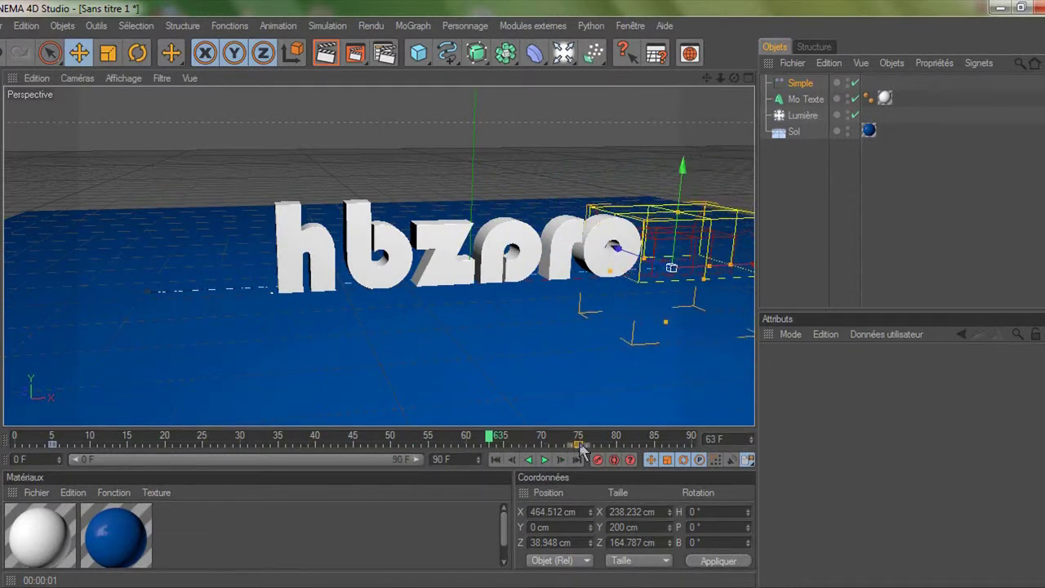
left_click(496, 460)
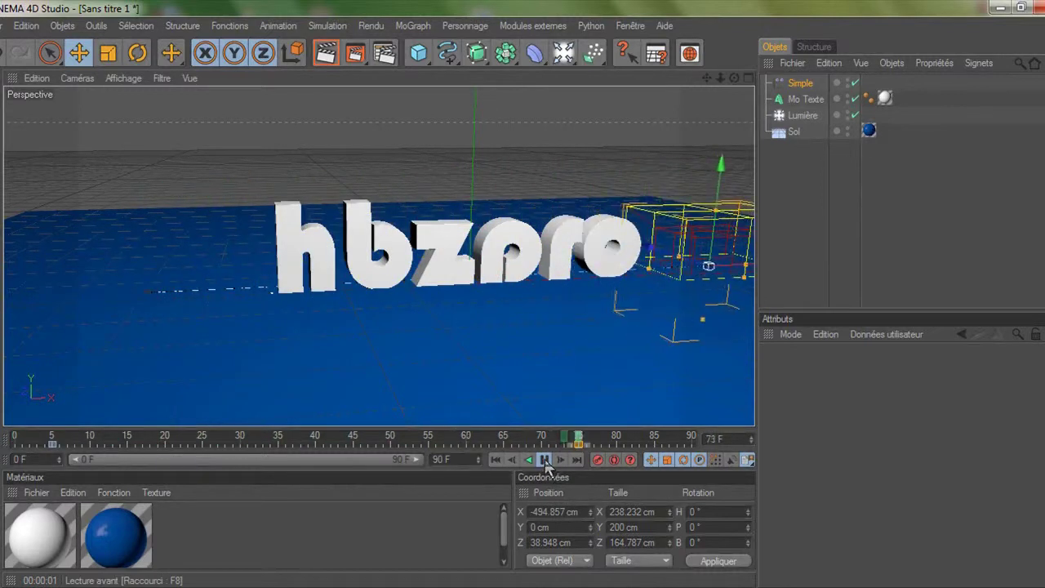
- Add a Delay effector (Effecteur Délai) to the scene
left_click(413, 25)
mouse_move(420, 51)
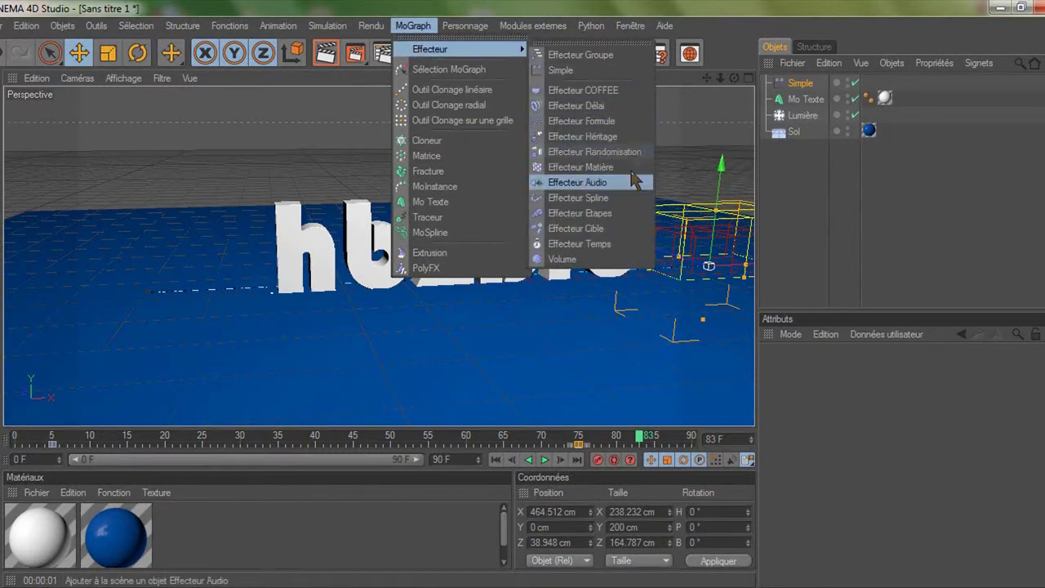
left_click(805, 109)
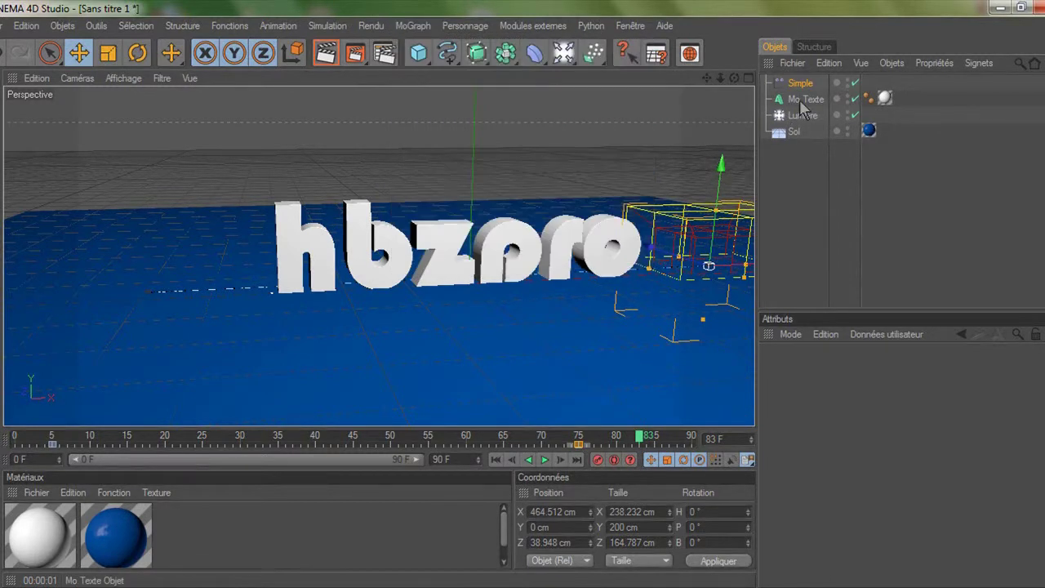
left_click(445, 25)
mouse_move(413, 25)
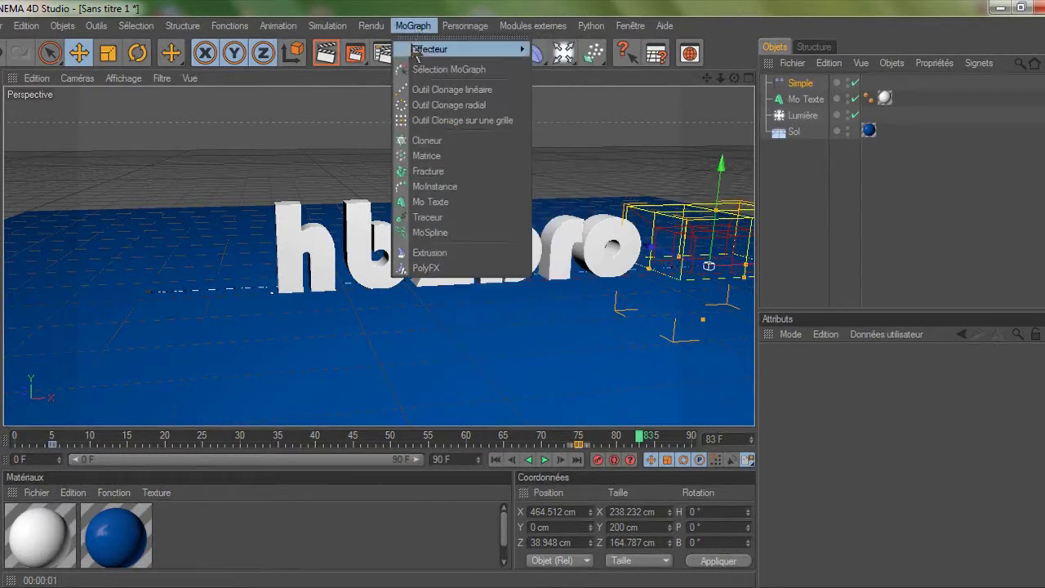
mouse_move(427, 50)
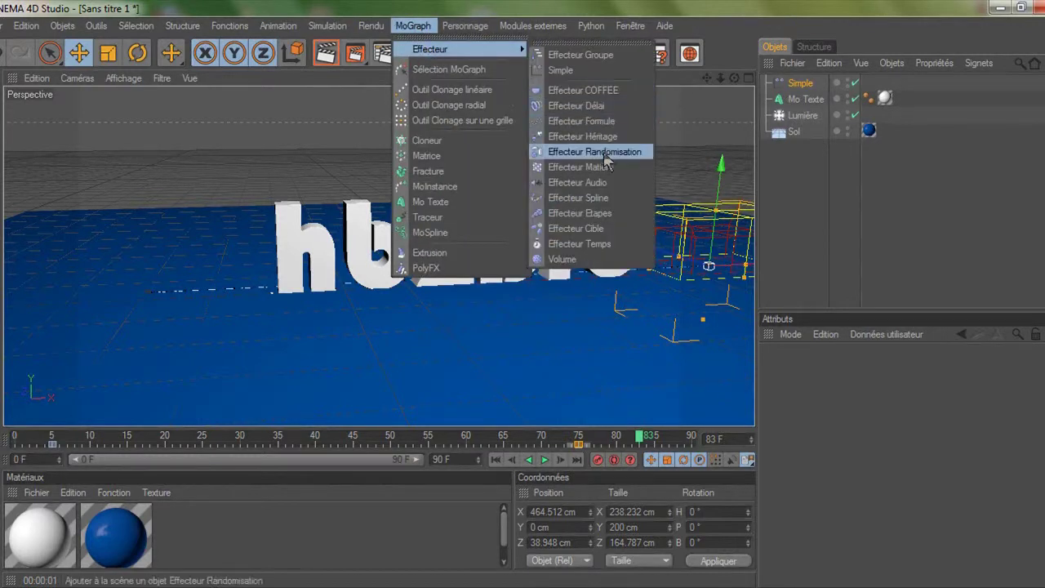
left_click(580, 106)
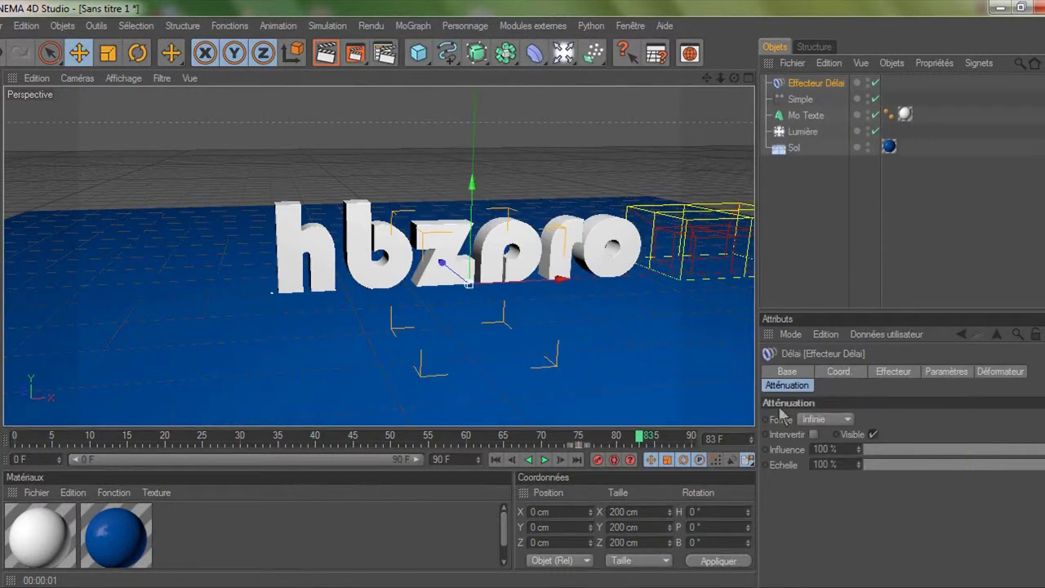
- Set the Delay effector's falloff shape to Boîte and move it onto the letter h, at X about -299 cm
left_click(816, 419)
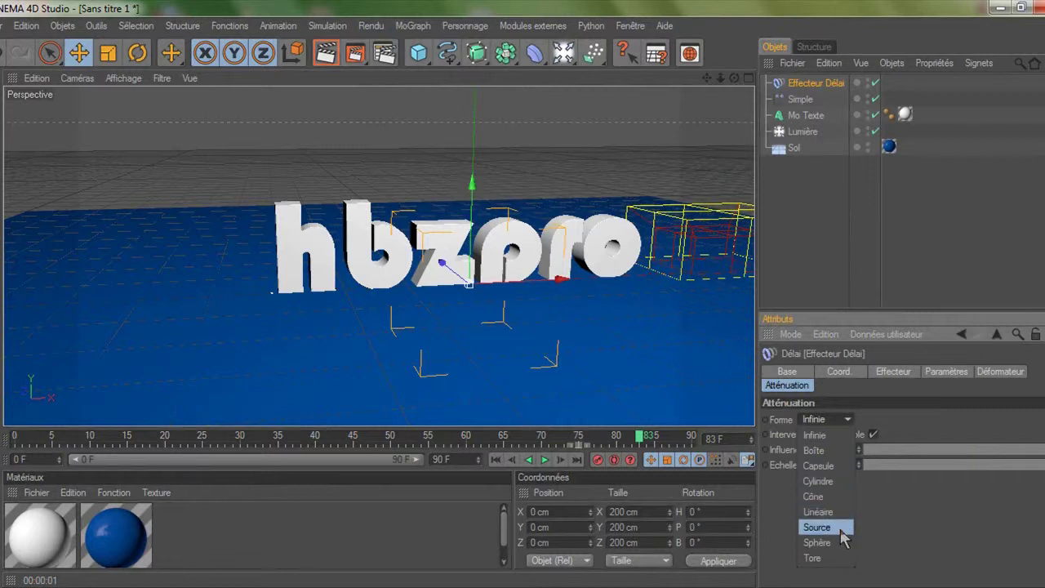
left_click(814, 449)
left_click_drag(557, 281, 529, 297)
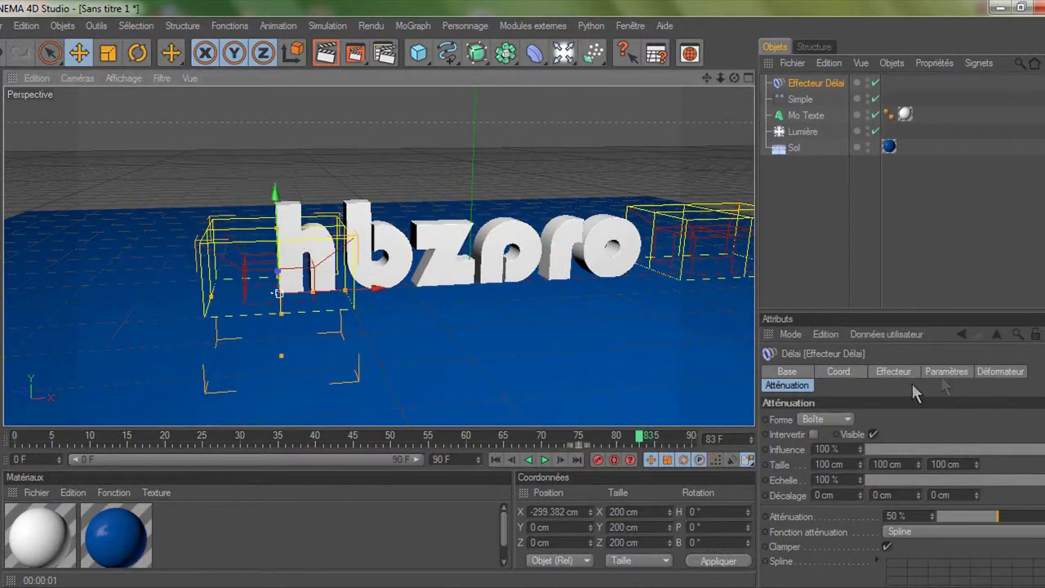
- Assign Mo Texte as the Delay effector's selection and raise its intensity to 100%
left_click(998, 372)
left_click(787, 385)
left_click(946, 371)
left_click(1002, 373)
left_click(929, 372)
left_click(913, 372)
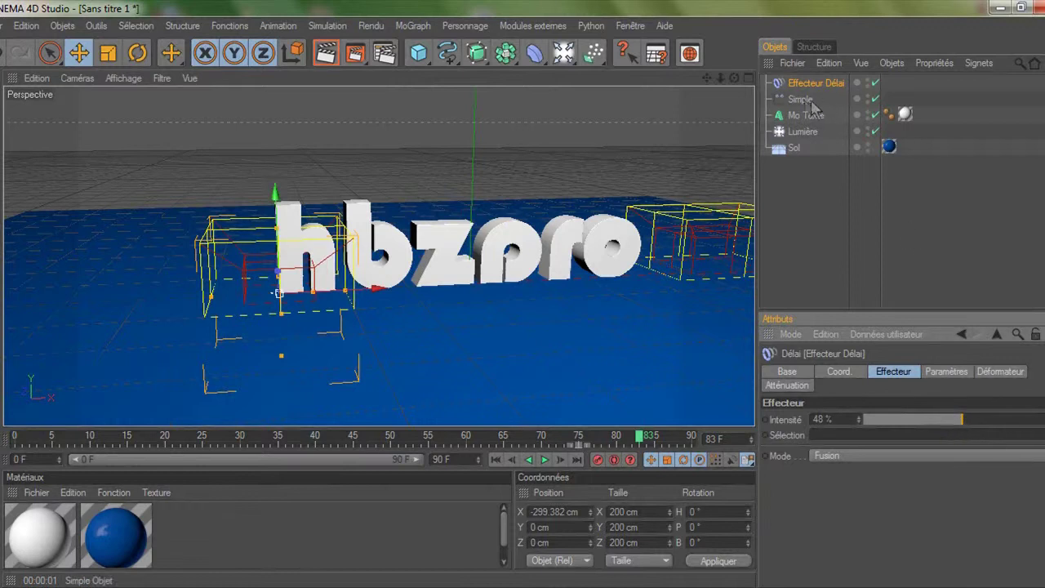
left_click_drag(806, 115, 812, 142)
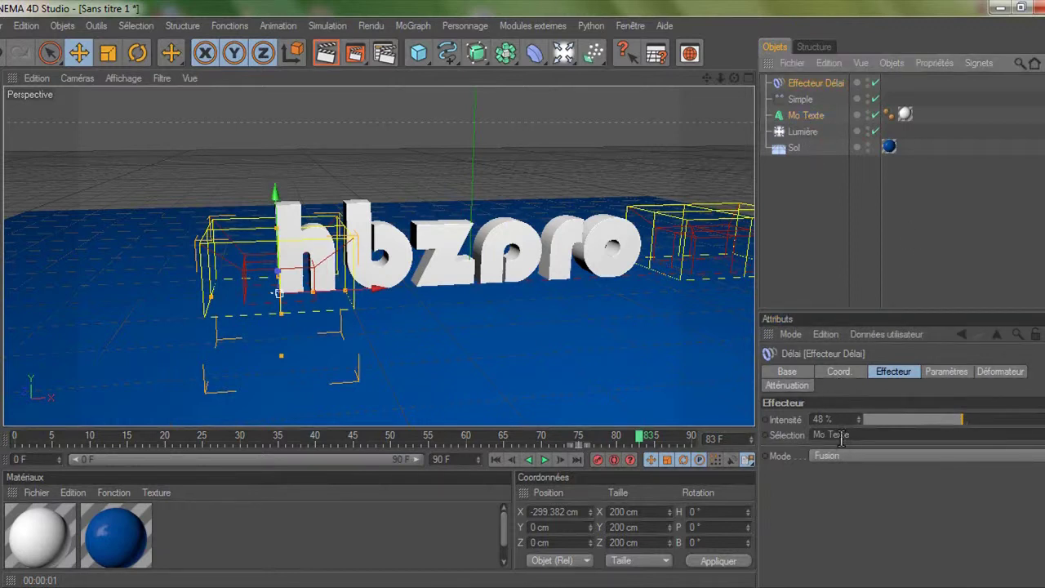
left_click_drag(963, 419, 1037, 418)
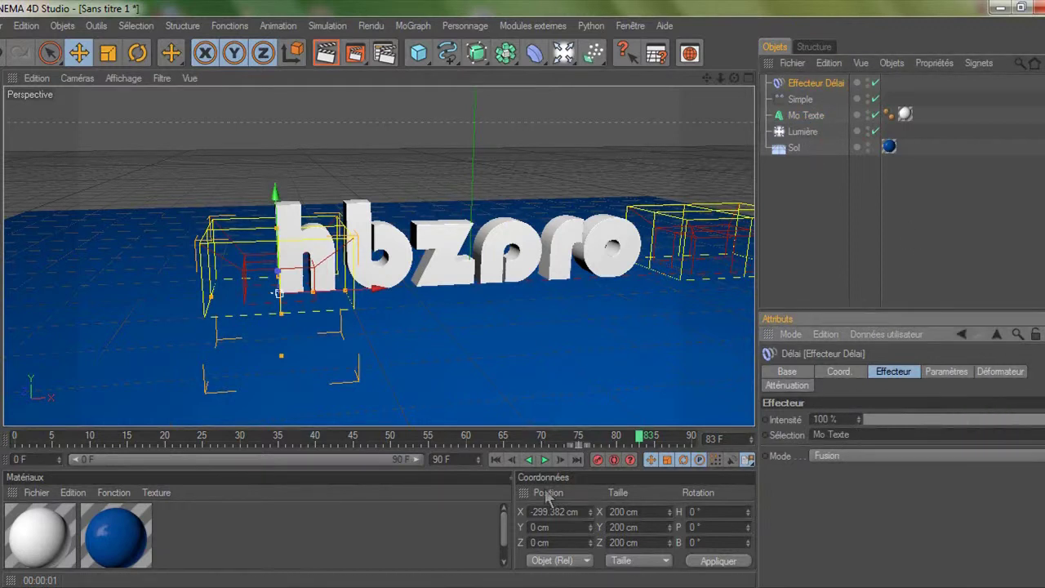
- Preview the animation from the start and review the Delay effector's parameter, deformer, falloff and effector settings
left_click(497, 459)
left_click(545, 459)
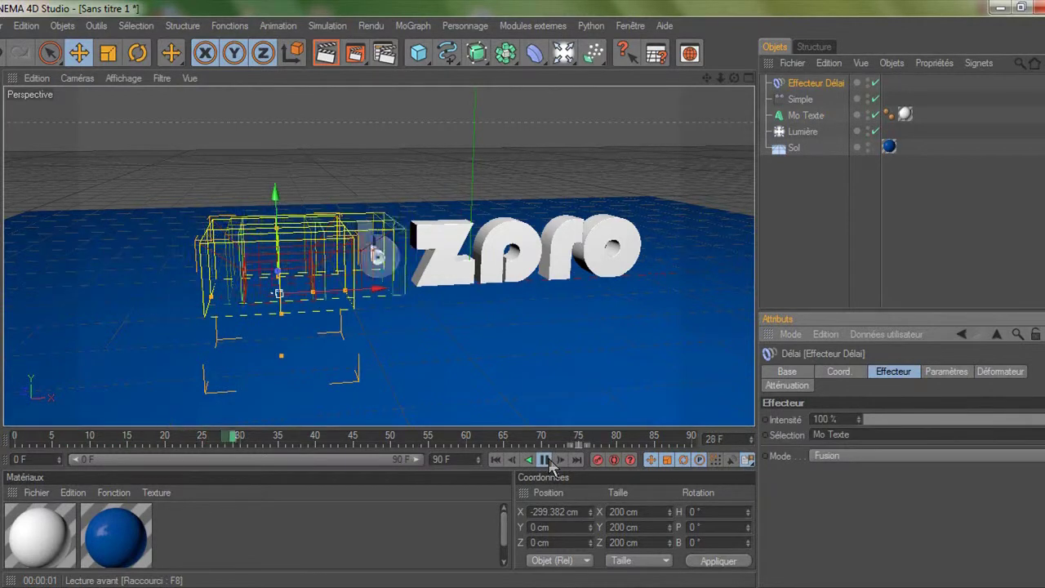
left_click(546, 460)
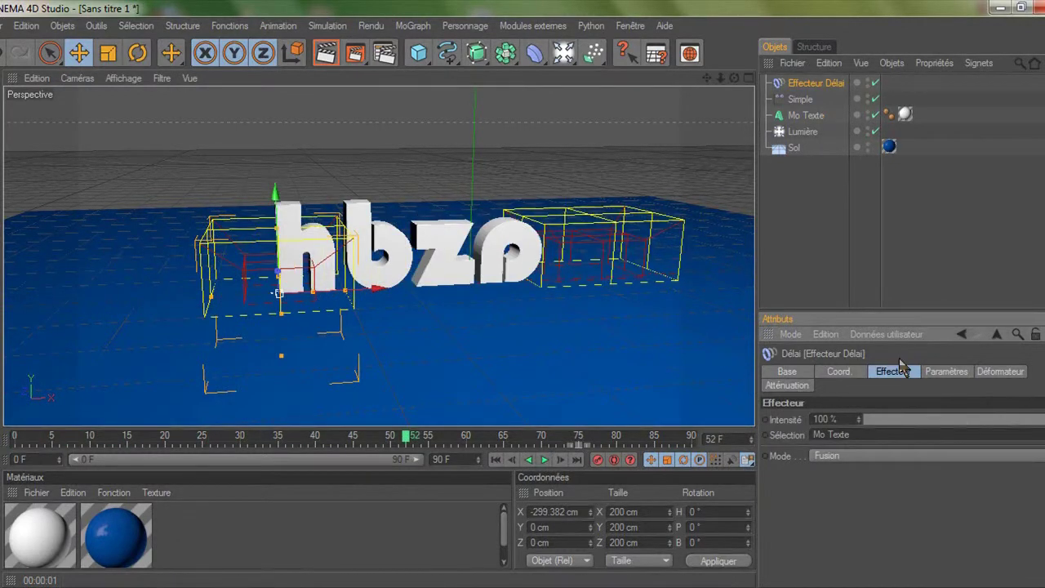
left_click(934, 374)
left_click(994, 377)
left_click(943, 374)
left_click(1000, 376)
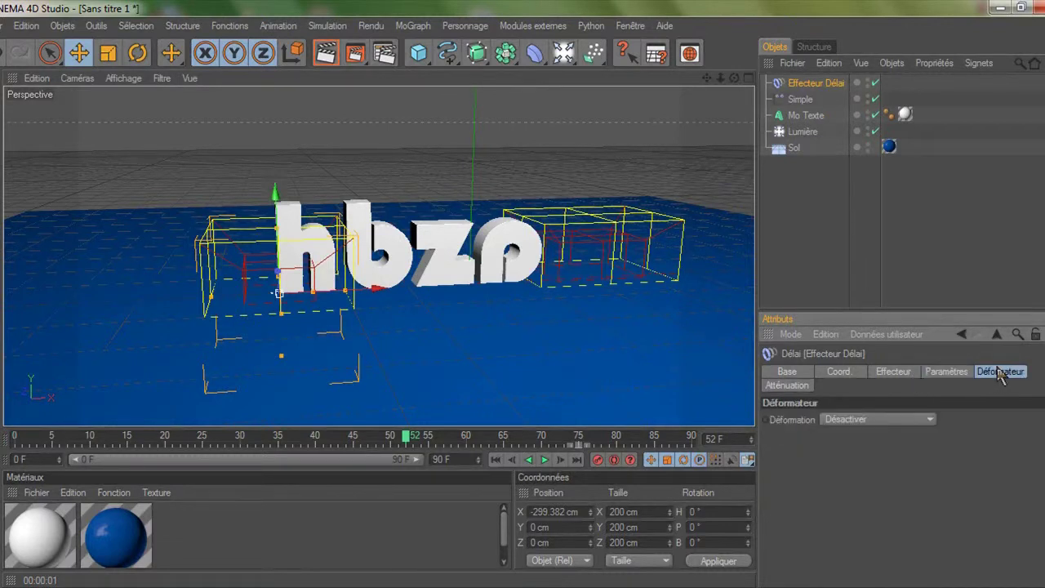
left_click(786, 385)
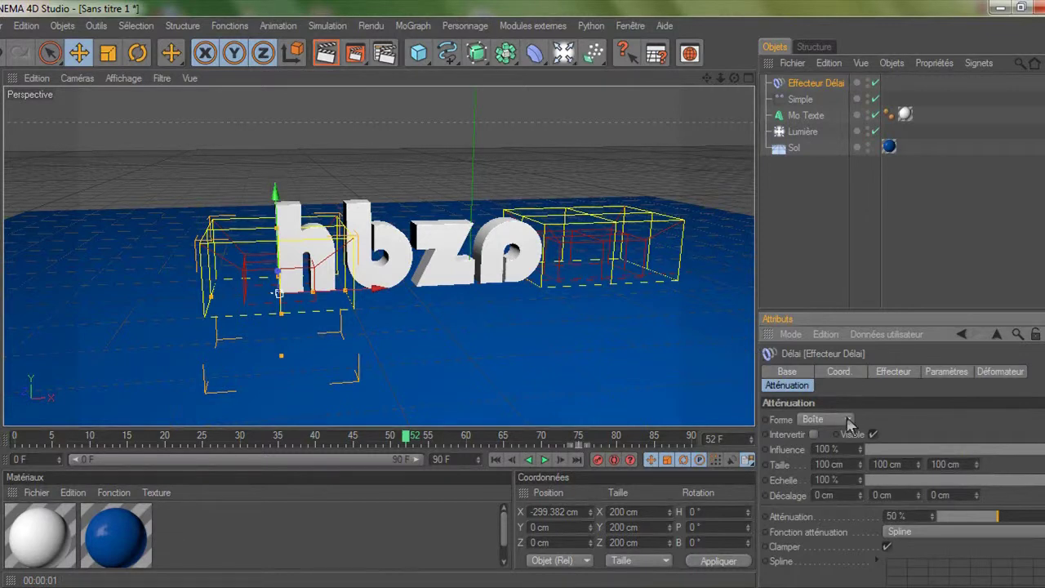
left_click(998, 374)
left_click(948, 373)
left_click(915, 374)
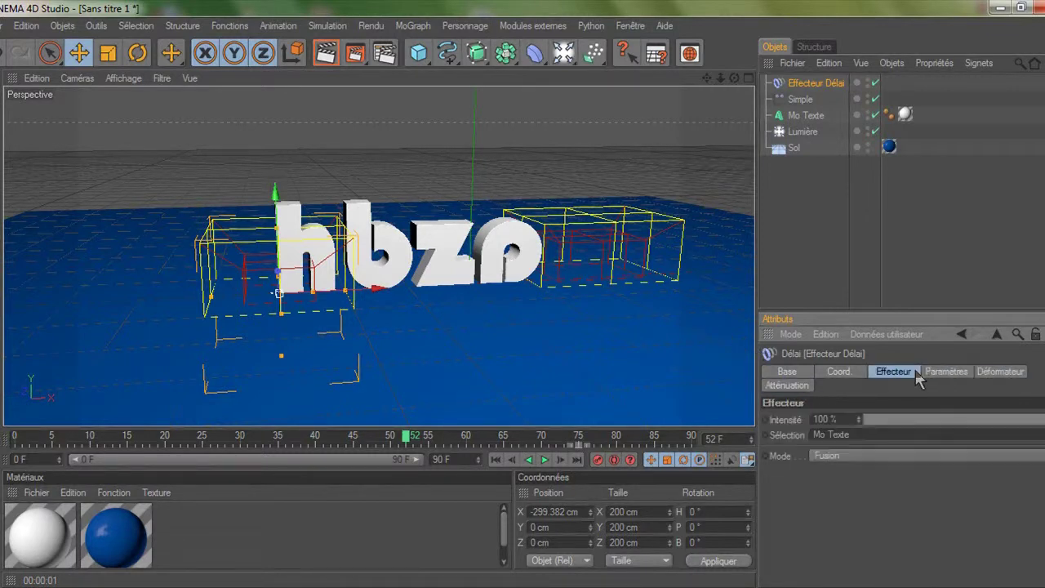
- Replace the Delay effector's selection with the Simple effector and preview the animation from the start
left_click(997, 437)
key("ctrl+a")
key("BackSpace")
left_click_drag(810, 112, 832, 436)
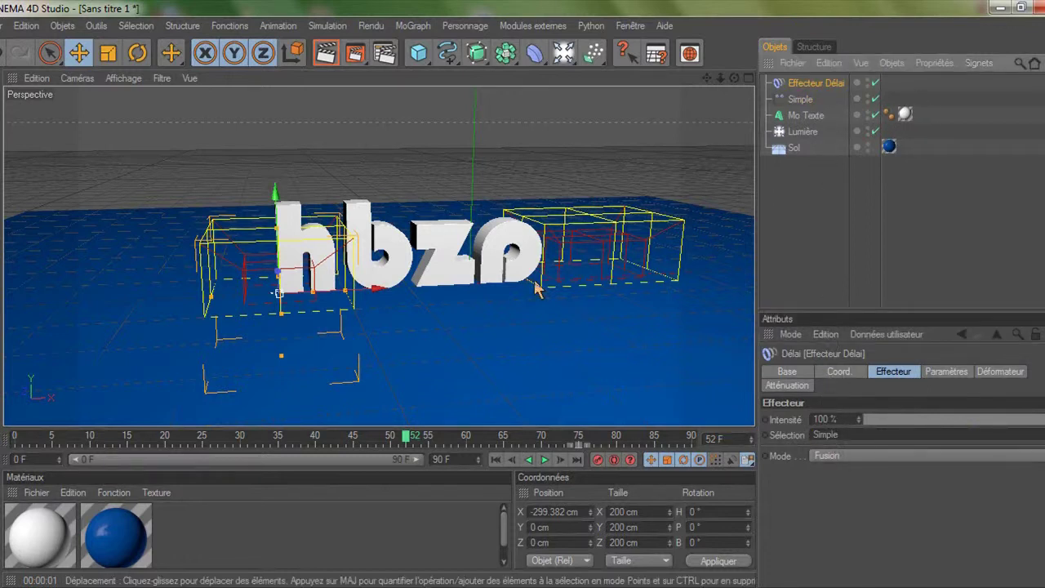
left_click(495, 459)
left_click(545, 459)
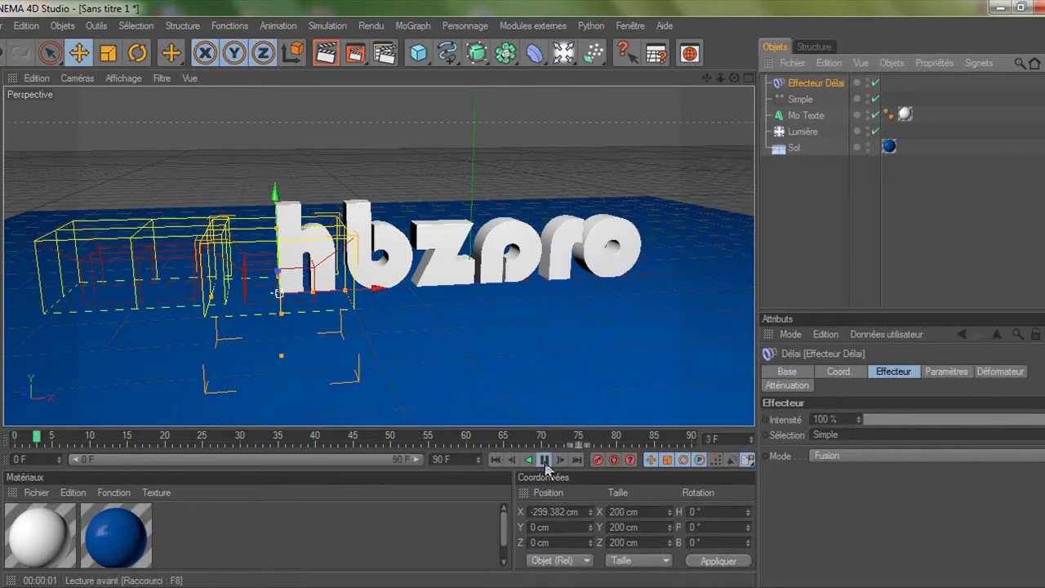
left_click(546, 459)
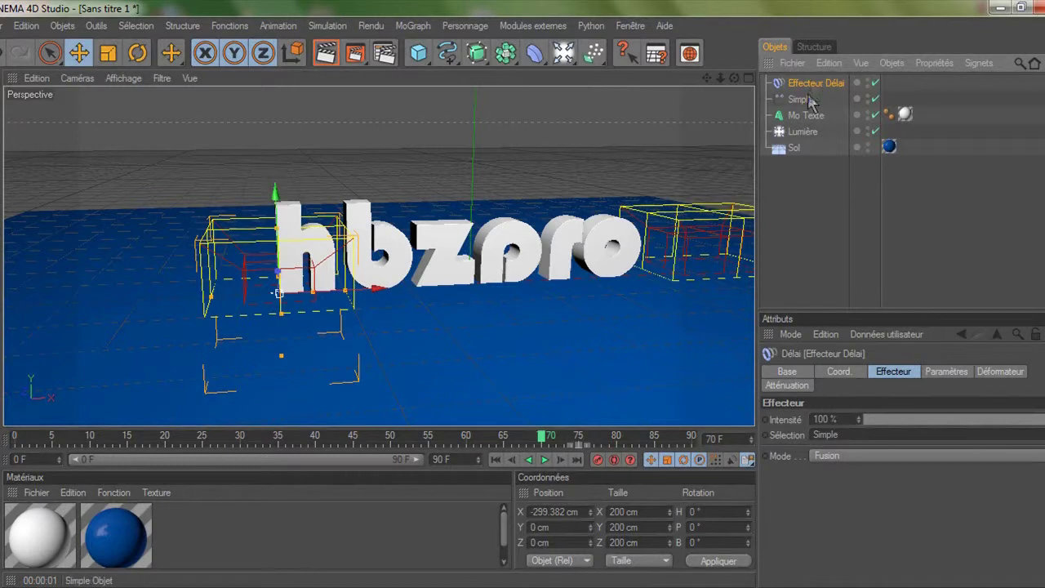
- Delete the Delay effector, then select the Simple effector and replay its animation from the start
key("Delete")
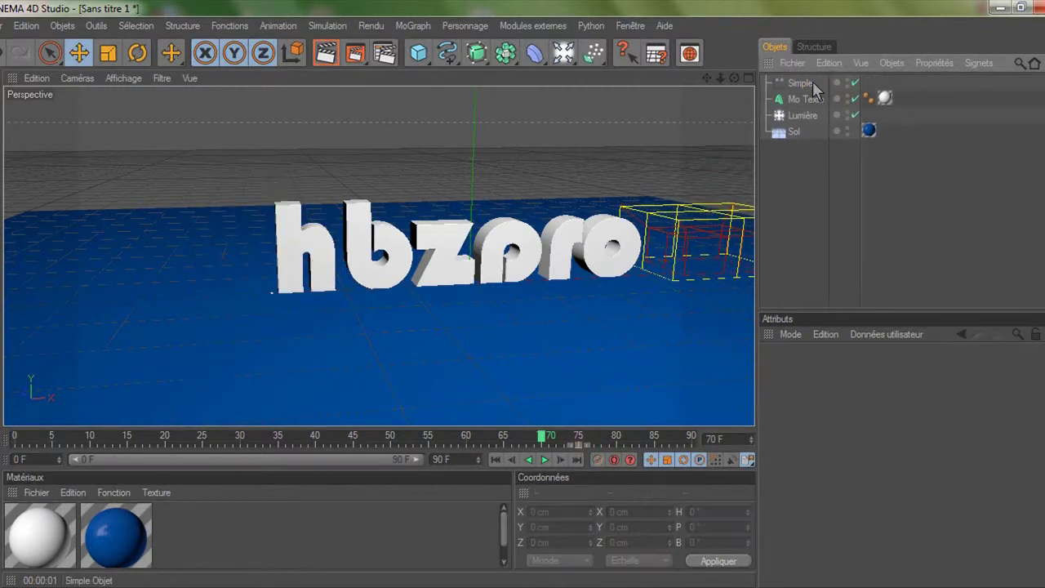
left_click(809, 82)
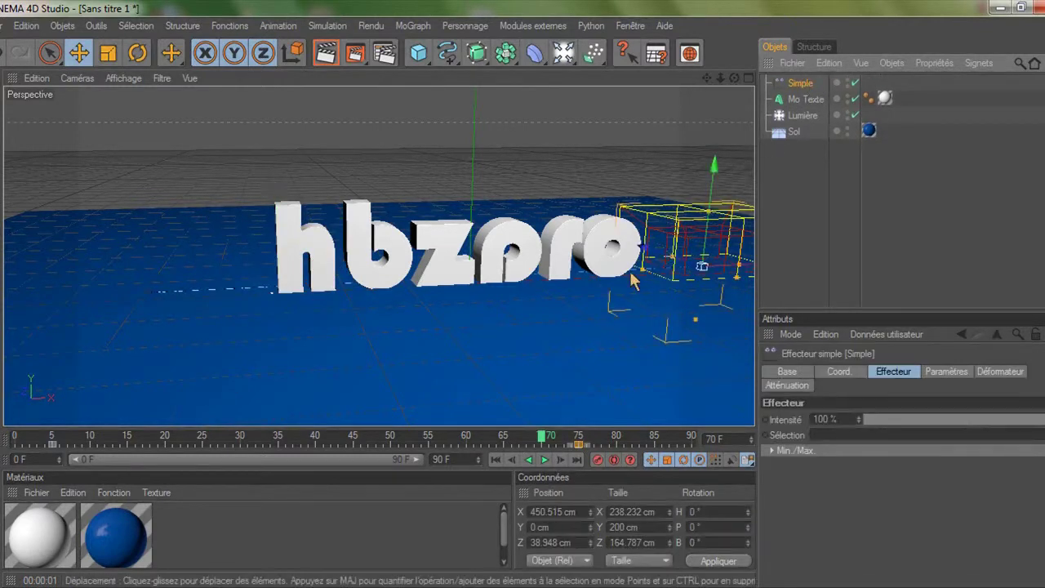
left_click(497, 461)
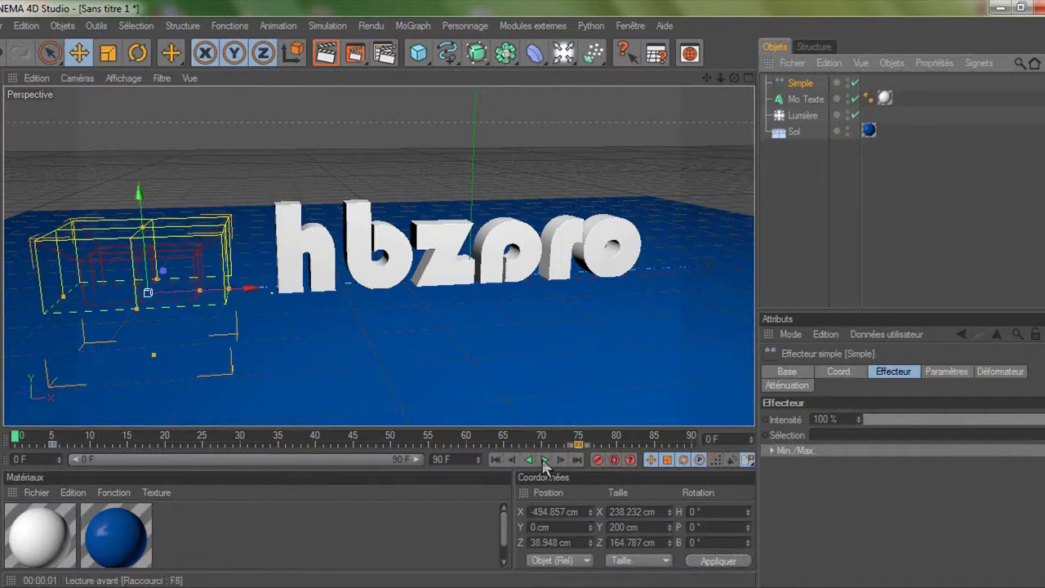
left_click(544, 460)
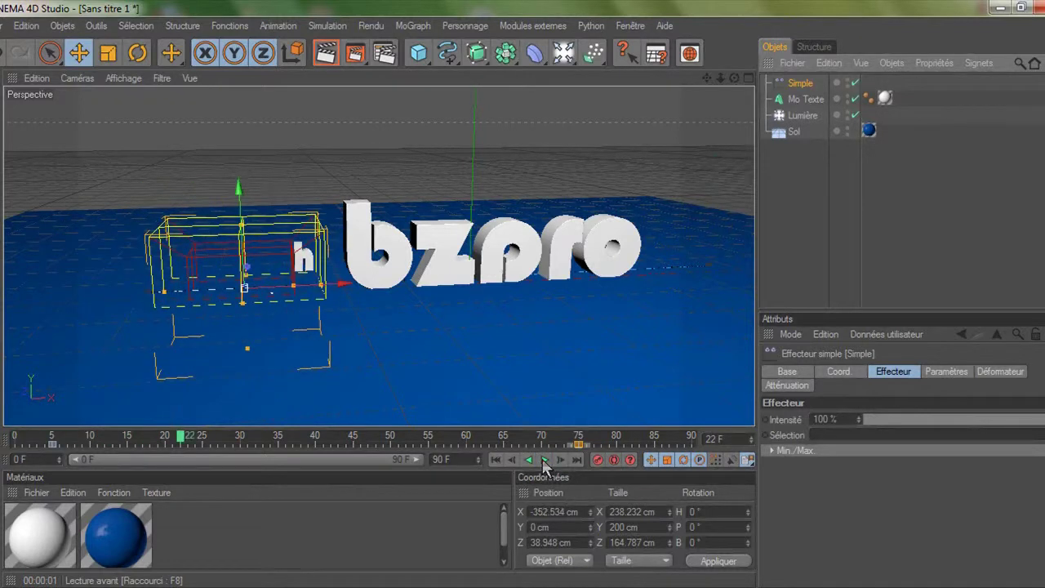
left_click(497, 461)
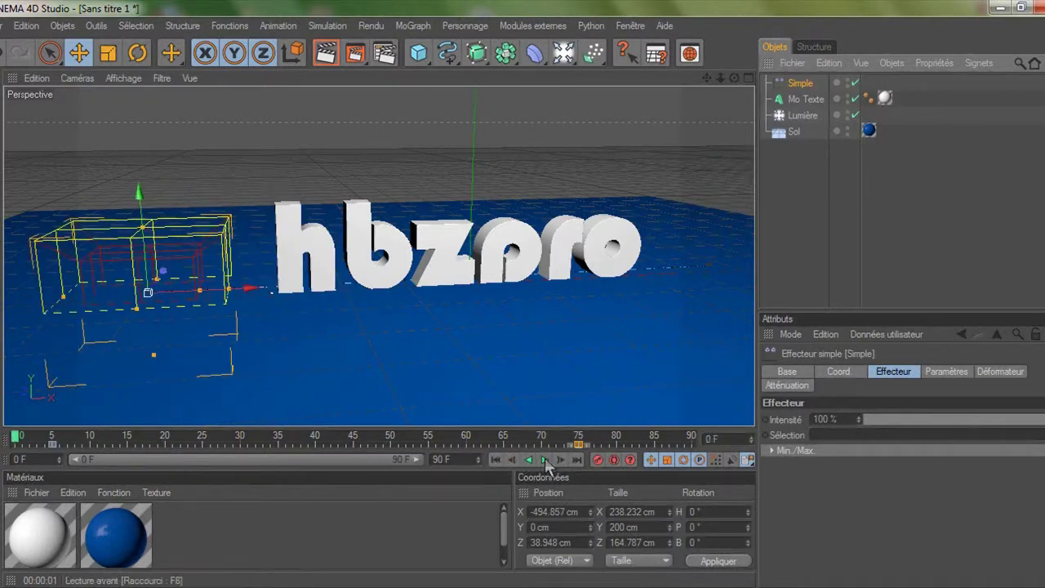